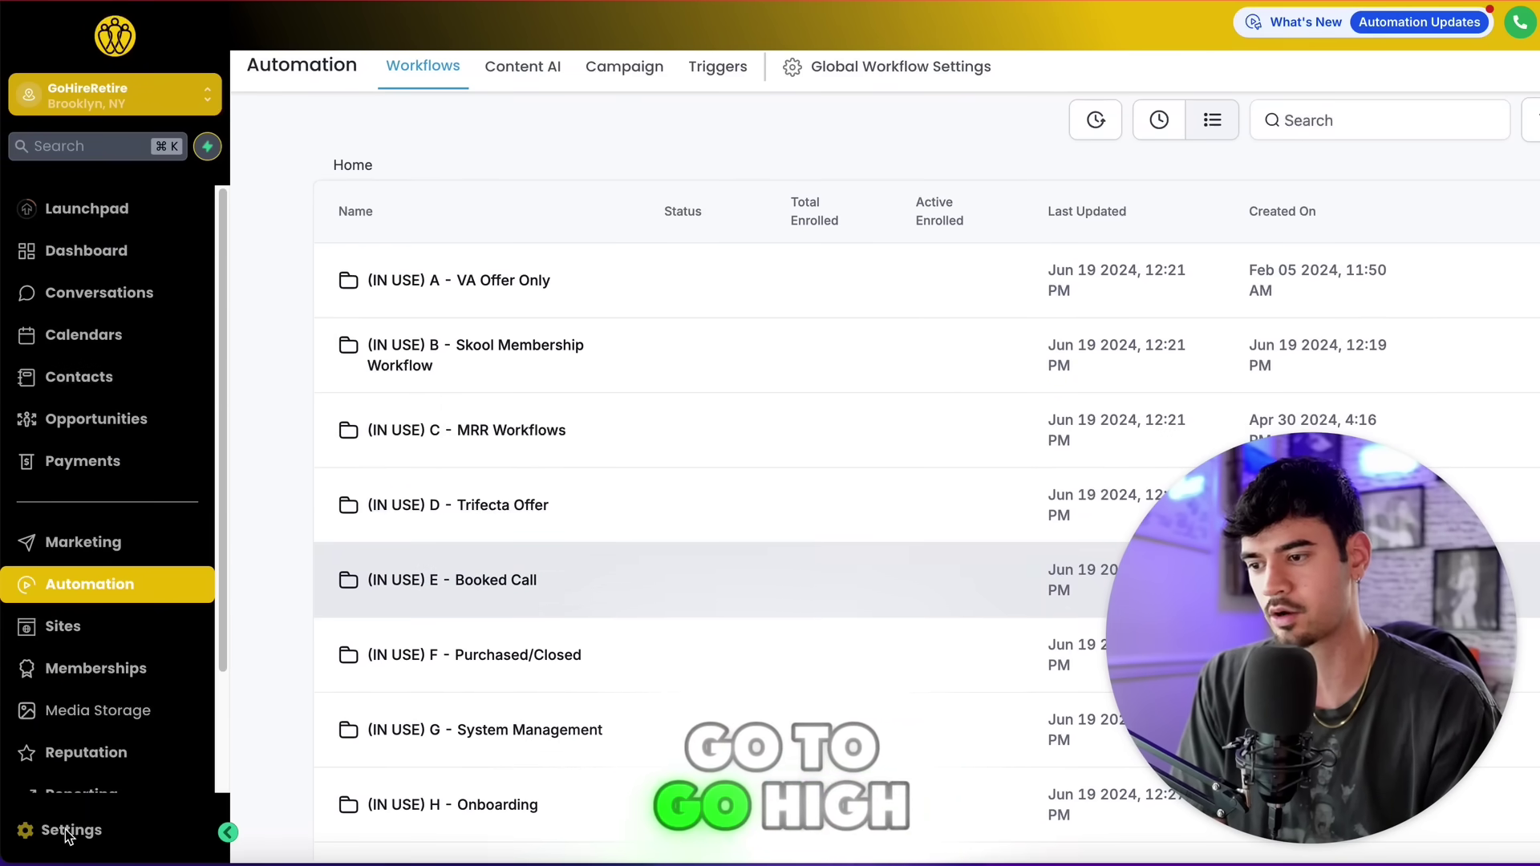
# Step: Open the sub-account's Business Profile settings from the left sidebar
pyautogui.click(60, 831)
pyautogui.click(93, 831)
pyautogui.click(128, 590)
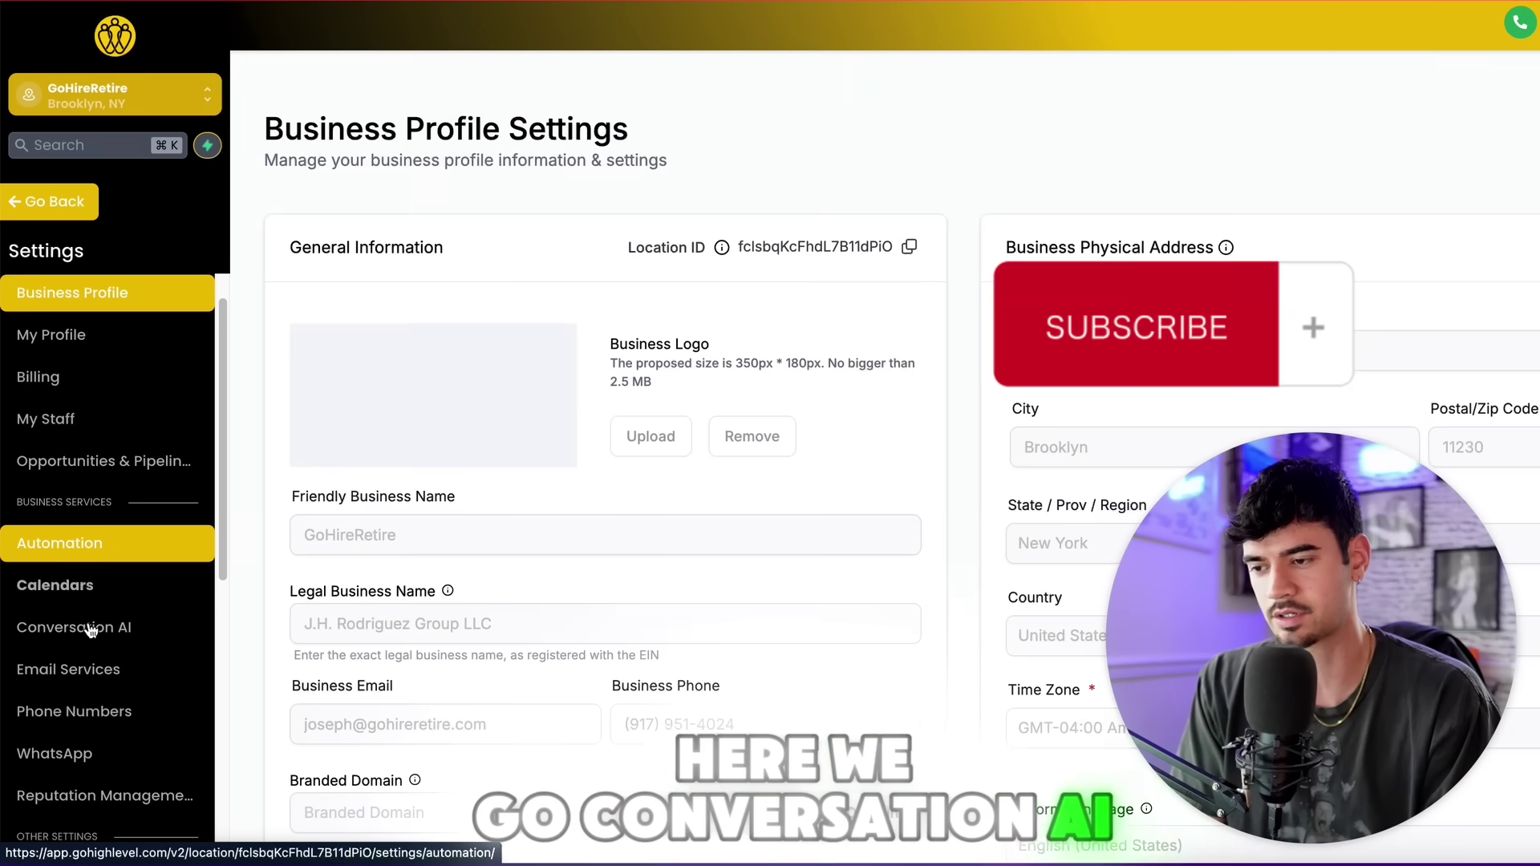
# Step: Open the Conversation AI bot settings and check the Supported Channels list, leaving only SMS
pyautogui.click(91, 627)
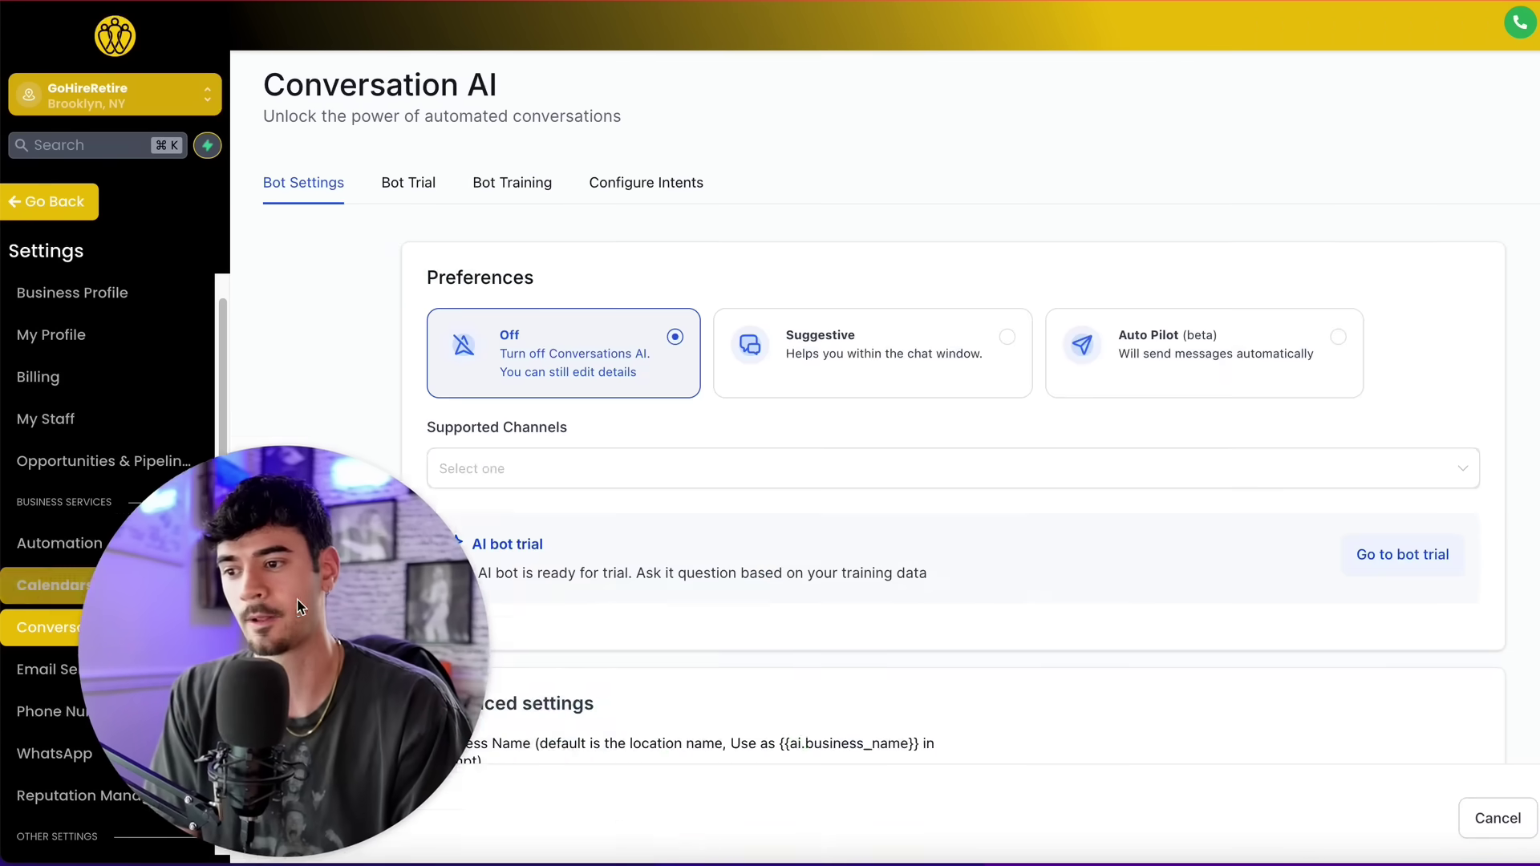
pyautogui.scroll(-1, 633, 446)
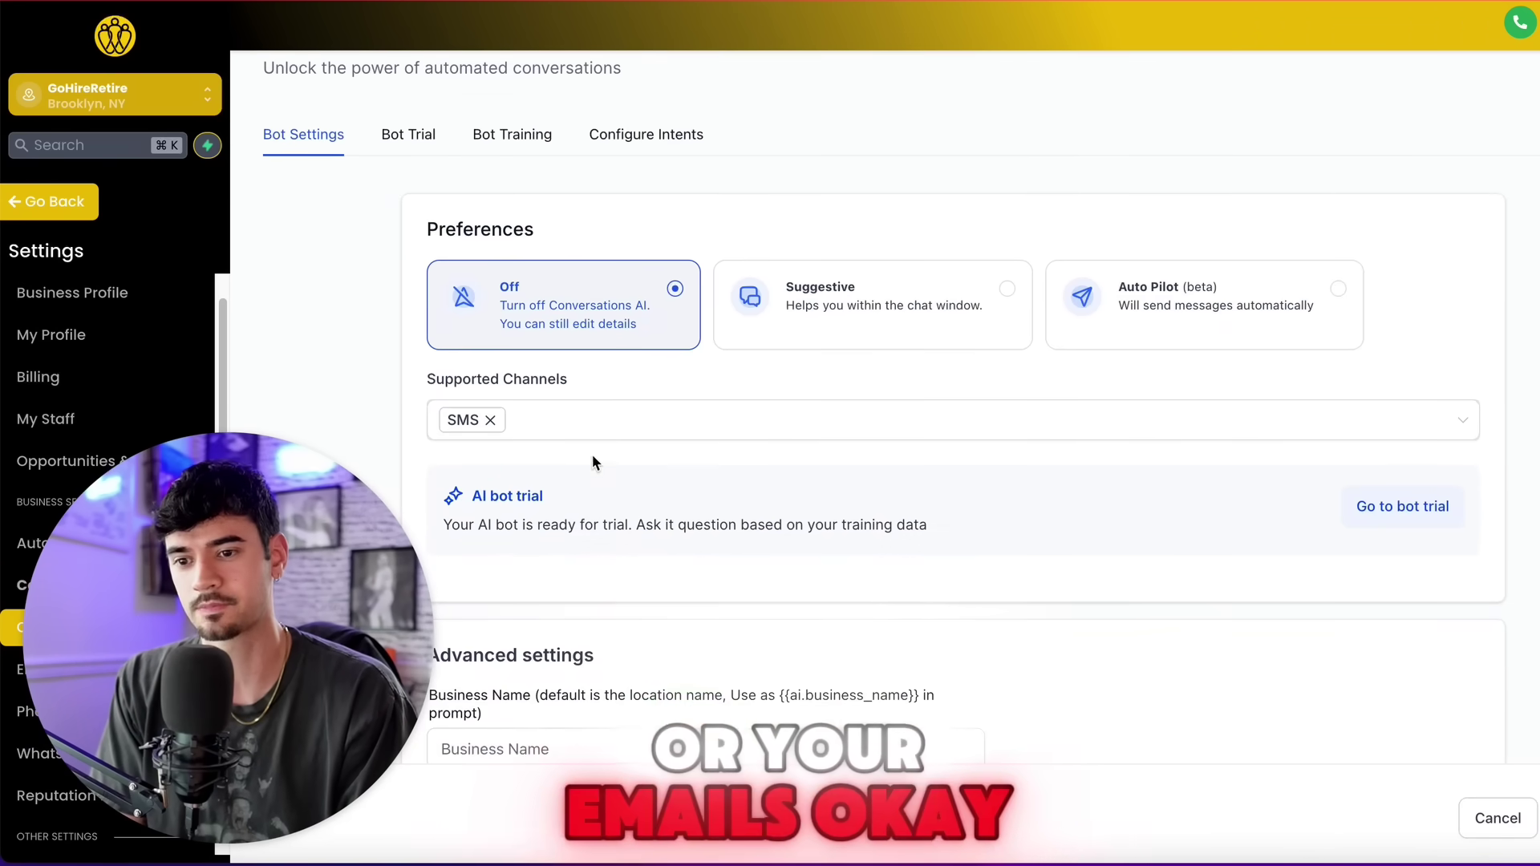
pyautogui.click(690, 431)
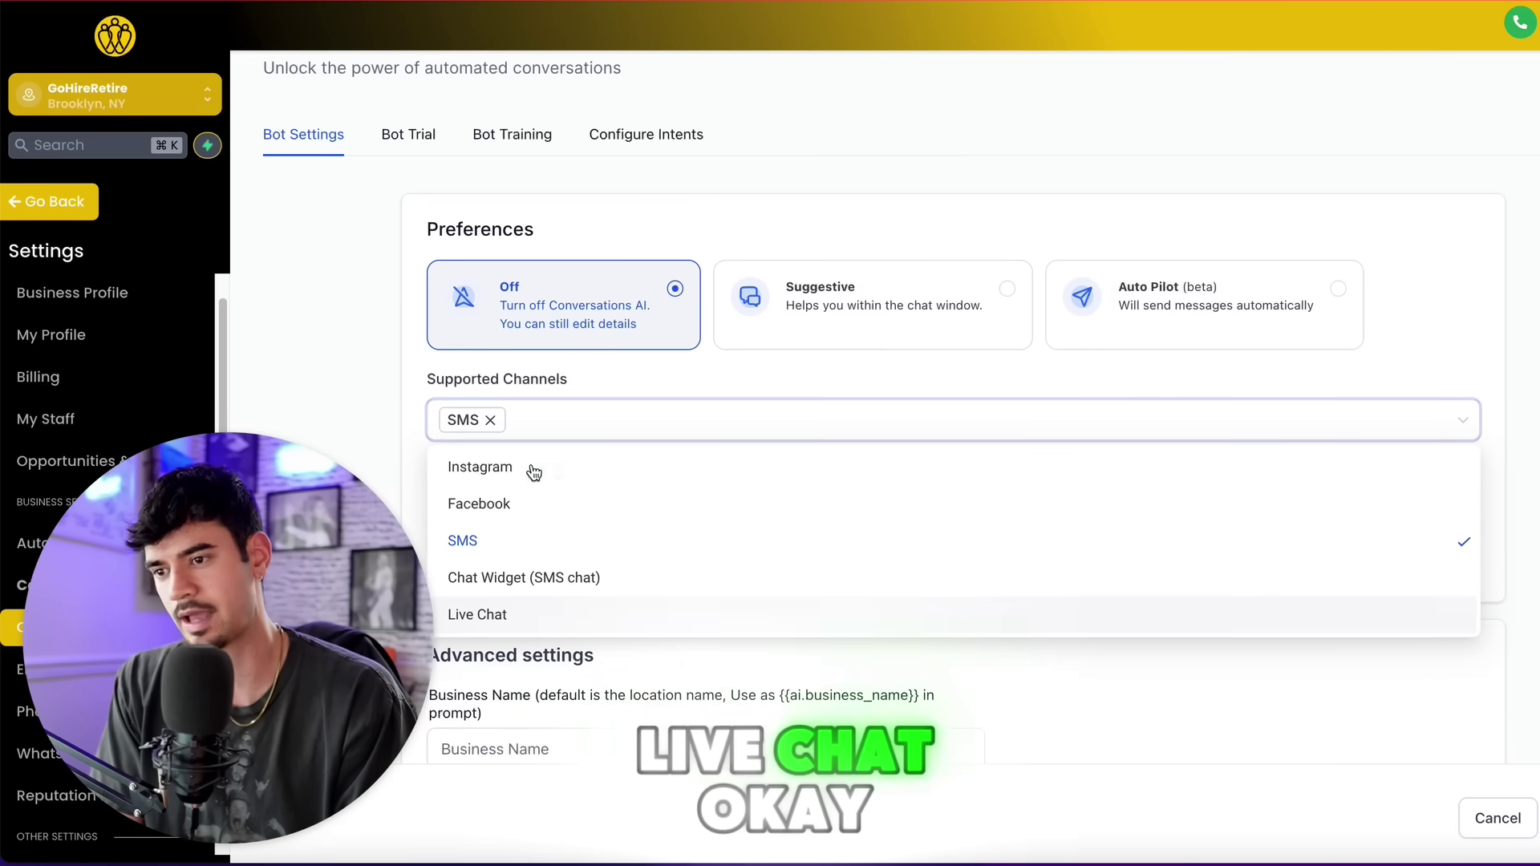
pyautogui.click(385, 403)
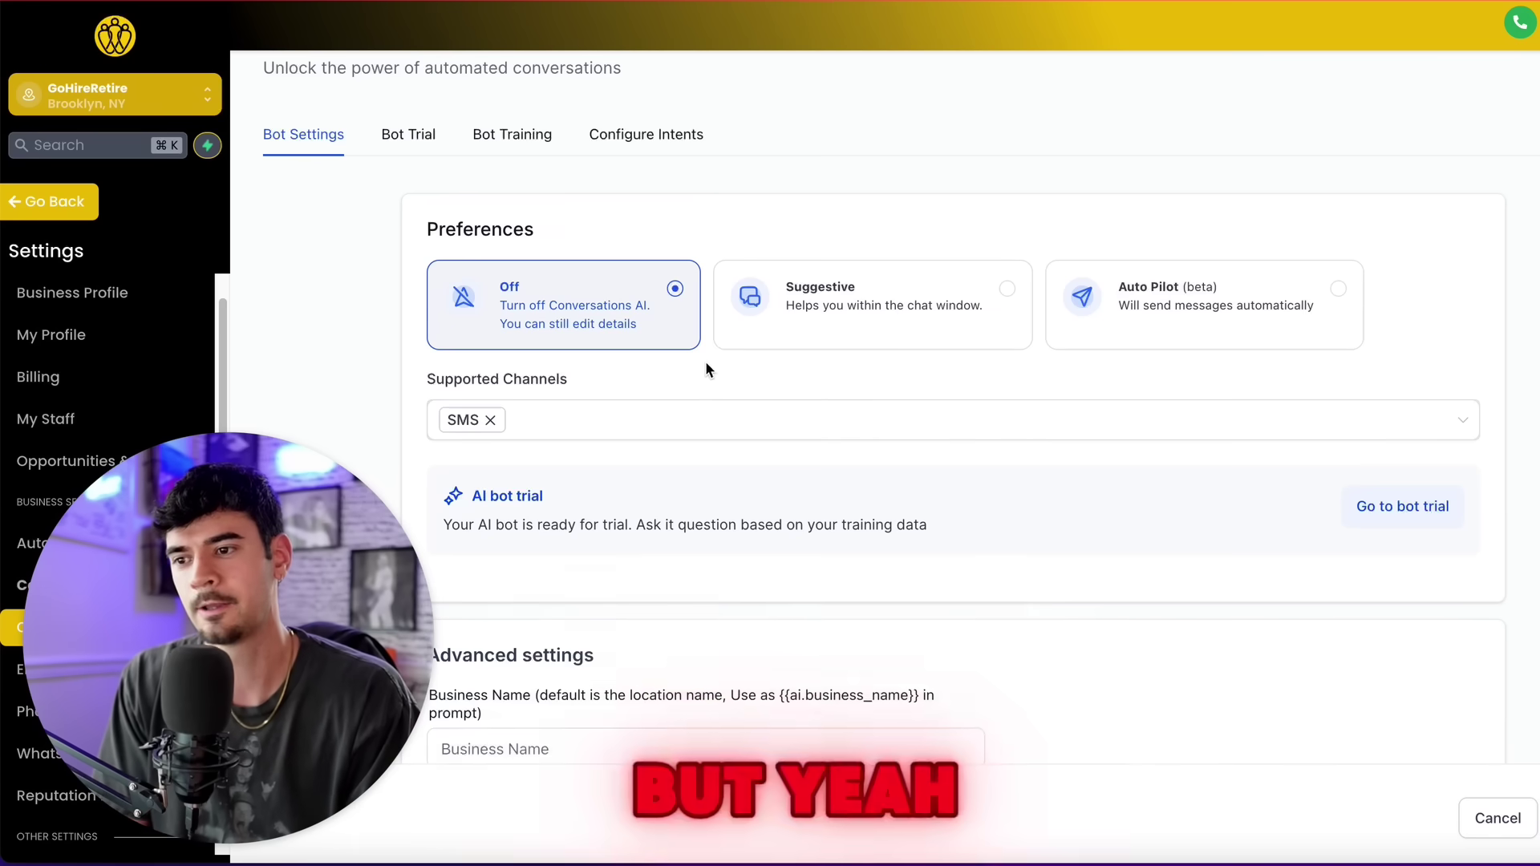
pyautogui.scroll(-1, 564, 319)
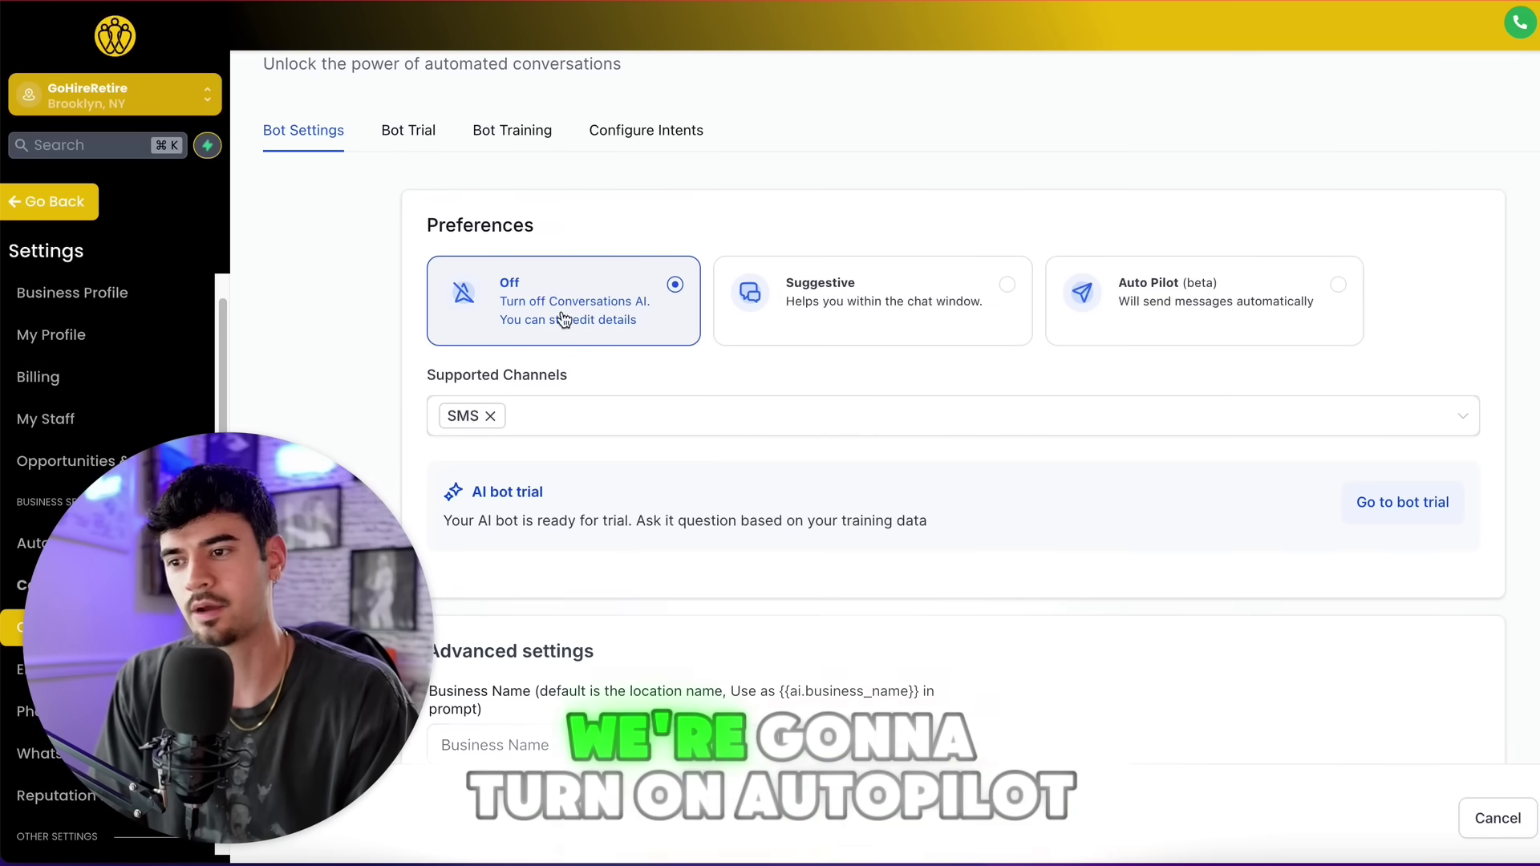
# Step: Switch the bot to Auto Pilot and enter 'GoHireRetire' as the business name
pyautogui.click(1223, 297)
pyautogui.scroll(-3, 805, 225)
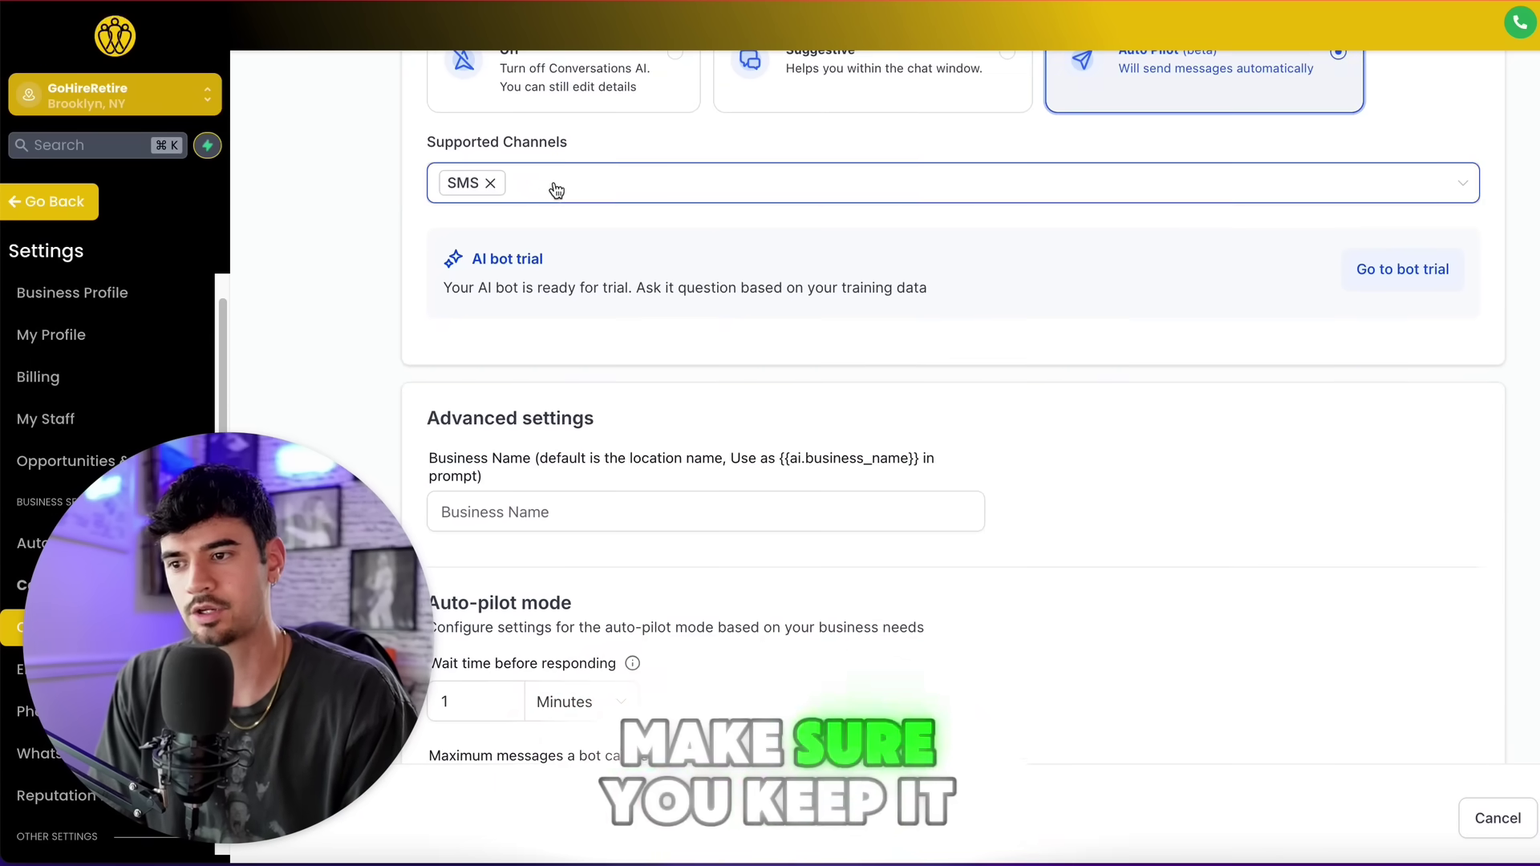
pyautogui.click(556, 191)
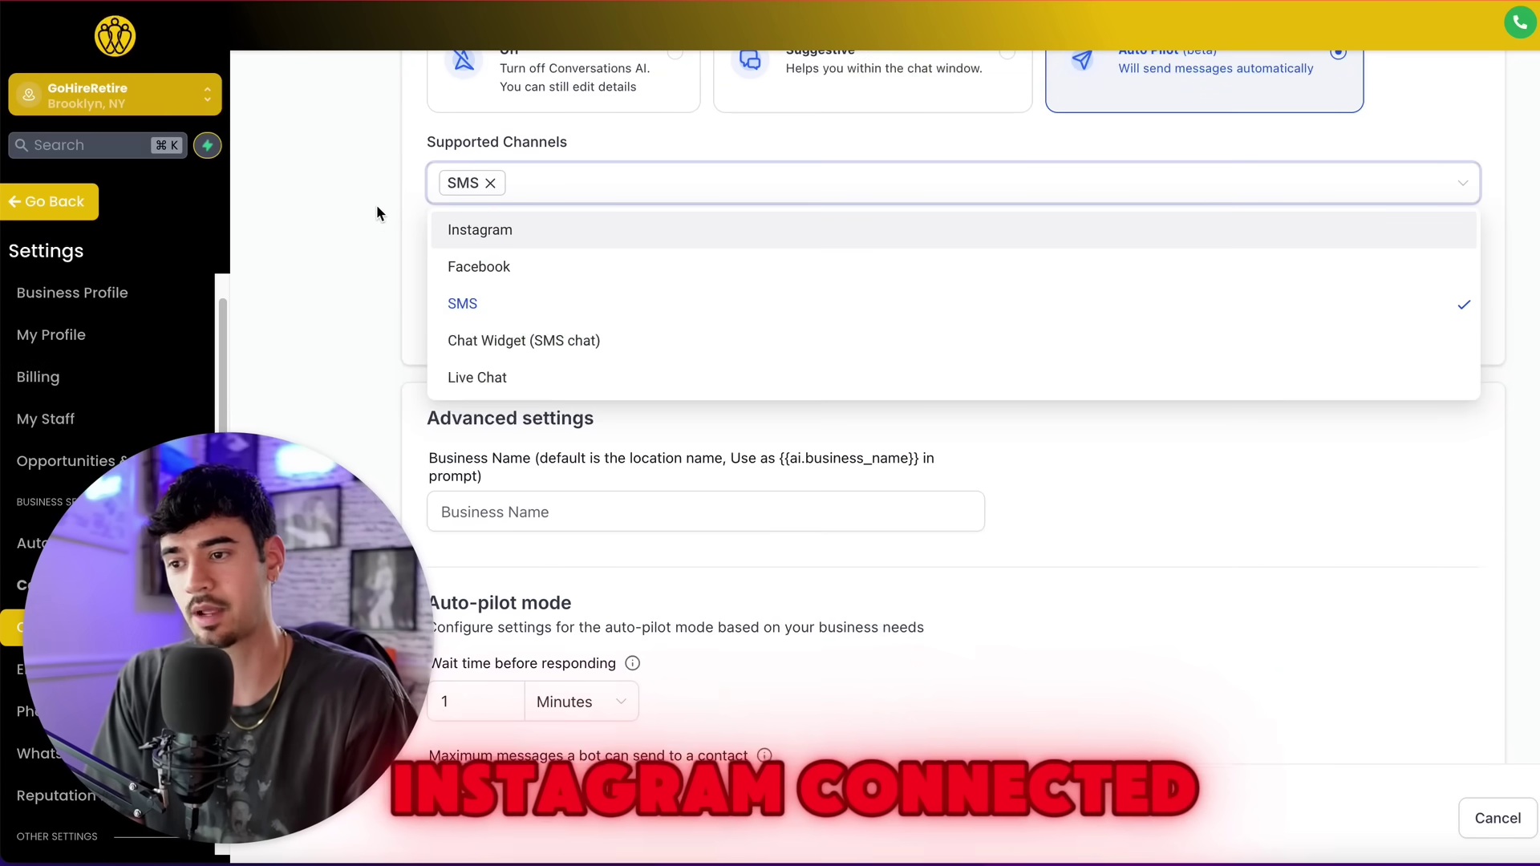
pyautogui.click(374, 239)
pyautogui.scroll(-4, 387, 215)
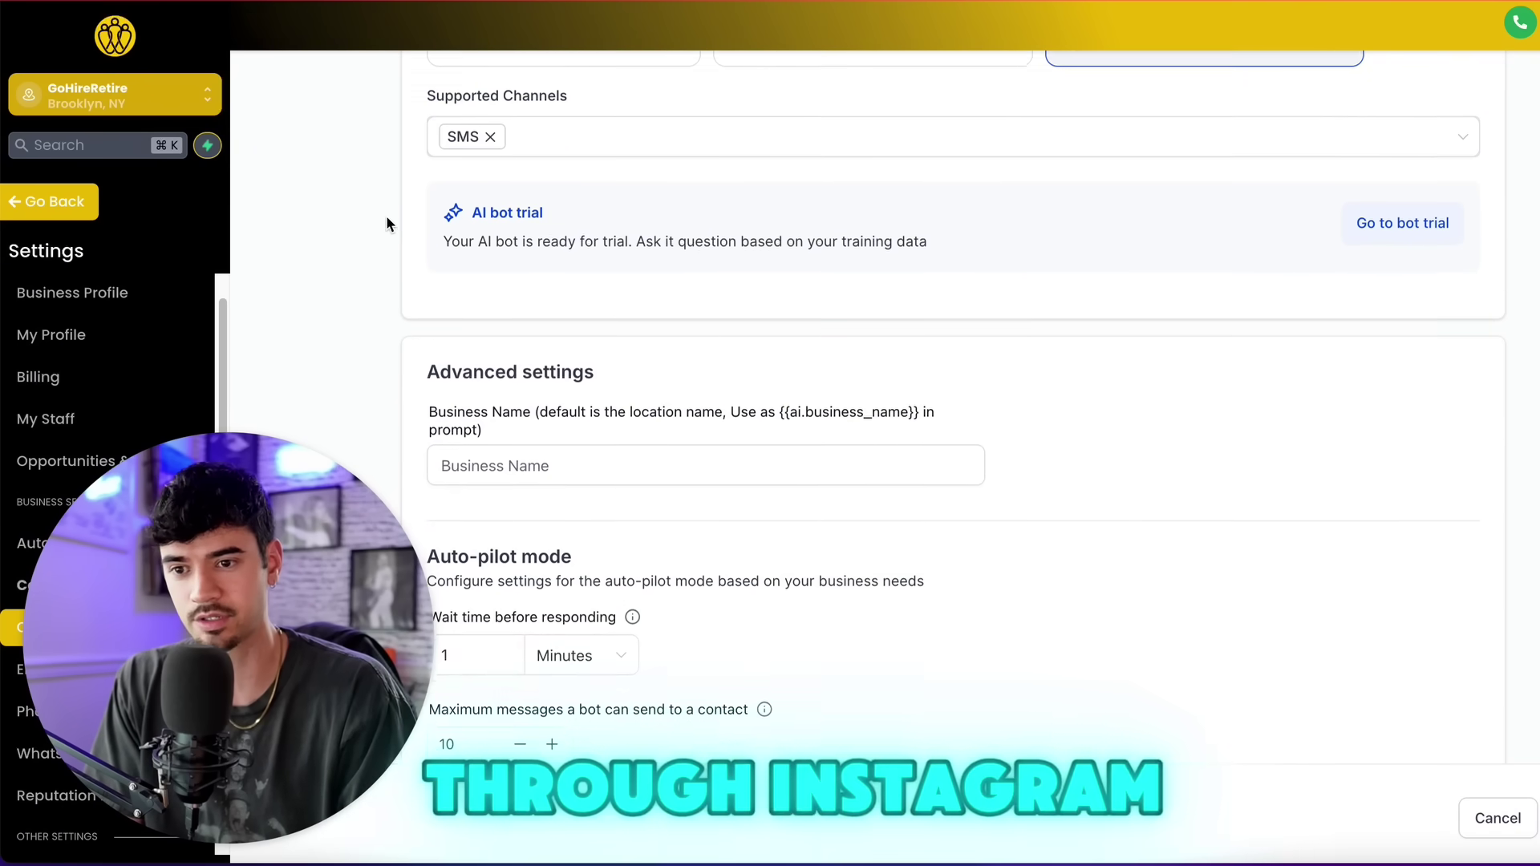
pyautogui.click(515, 193)
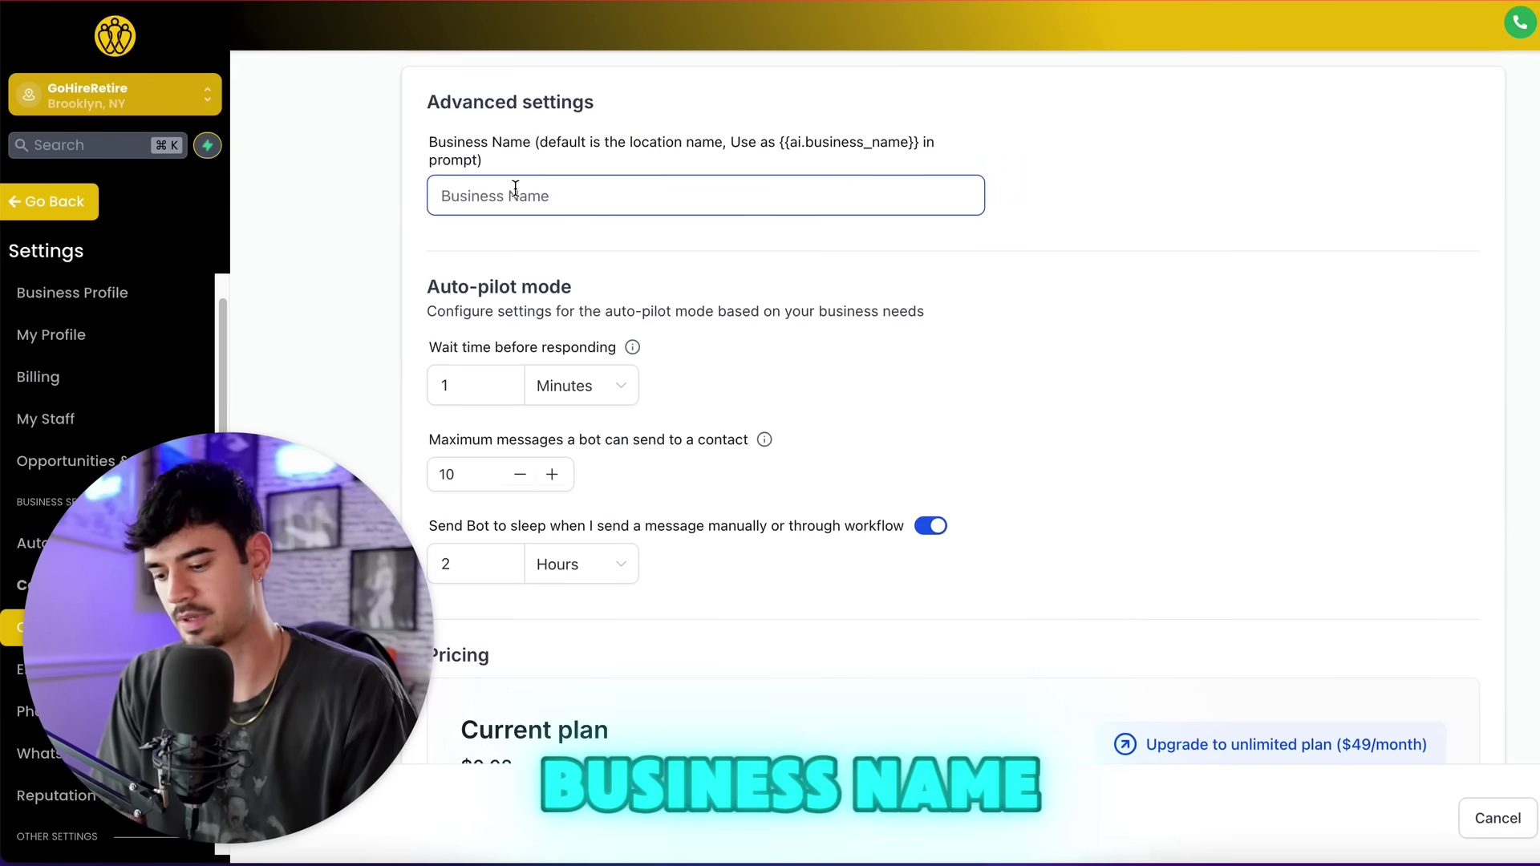
pyautogui.write('GoHireRet')
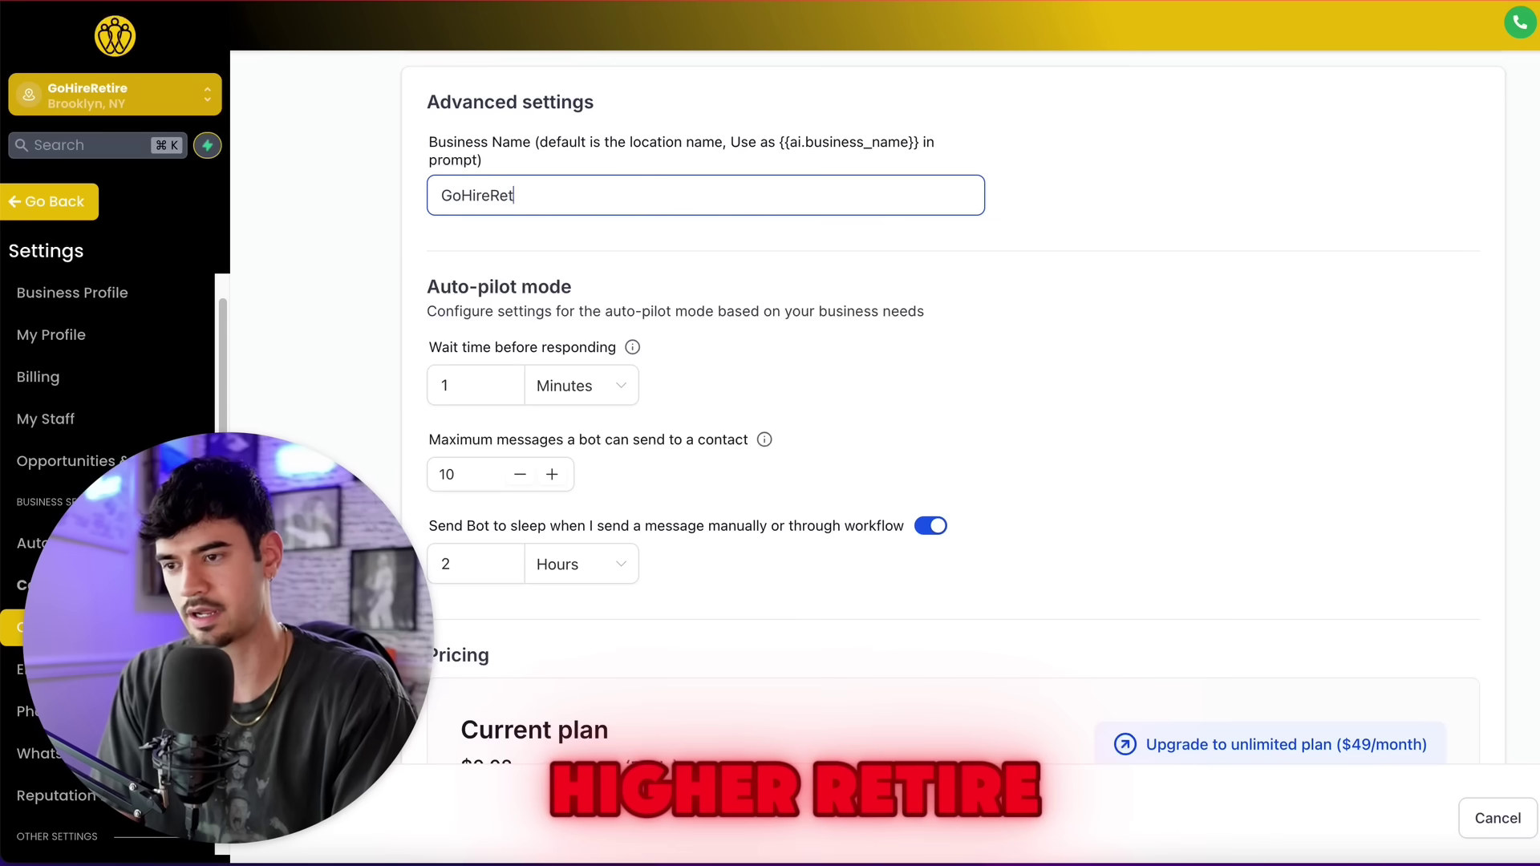
pyautogui.write('ire')
pyautogui.scroll(-3, 514, 351)
# Step: Set the reply wait time to 2 minutes and the maximum messages per contact to 25
pyautogui.click(481, 199)
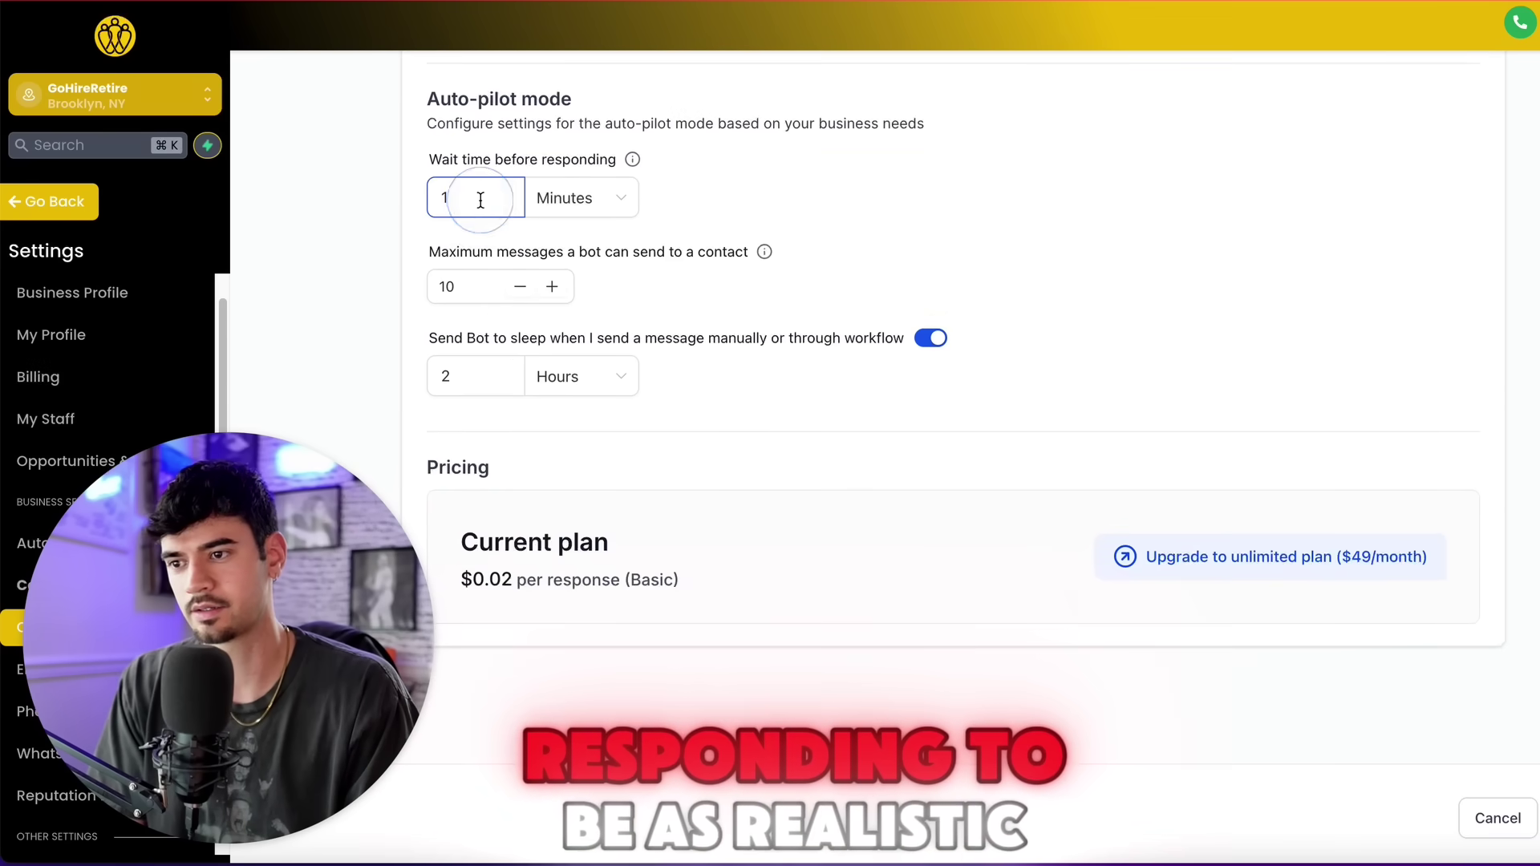
pyautogui.doubleClick(481, 200)
pyautogui.write('2')
pyautogui.click(760, 196)
pyautogui.click(505, 302)
pyautogui.click(473, 285)
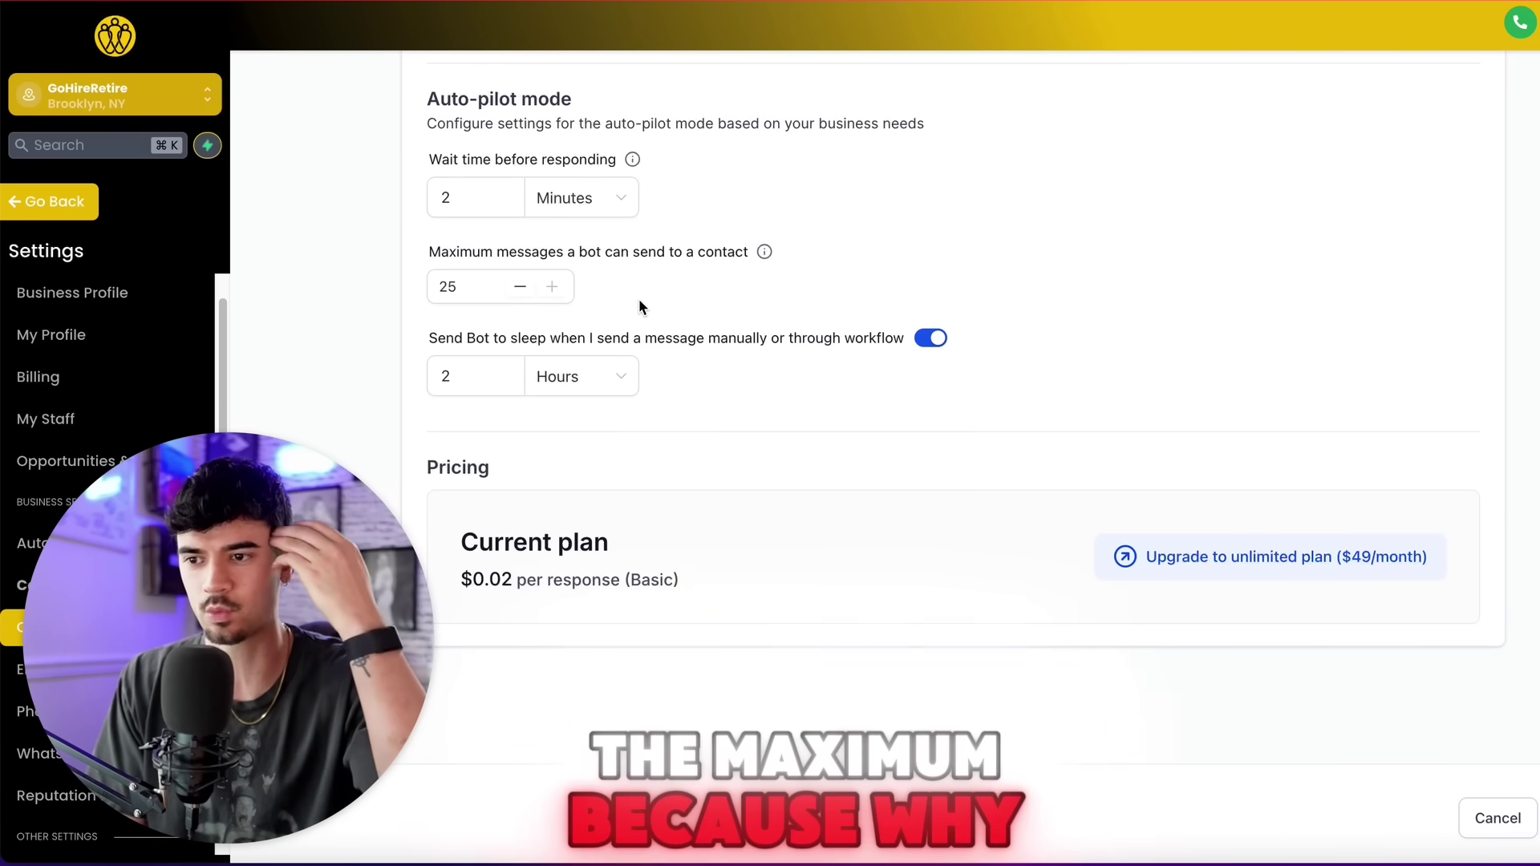
pyautogui.scroll(-1, 613, 315)
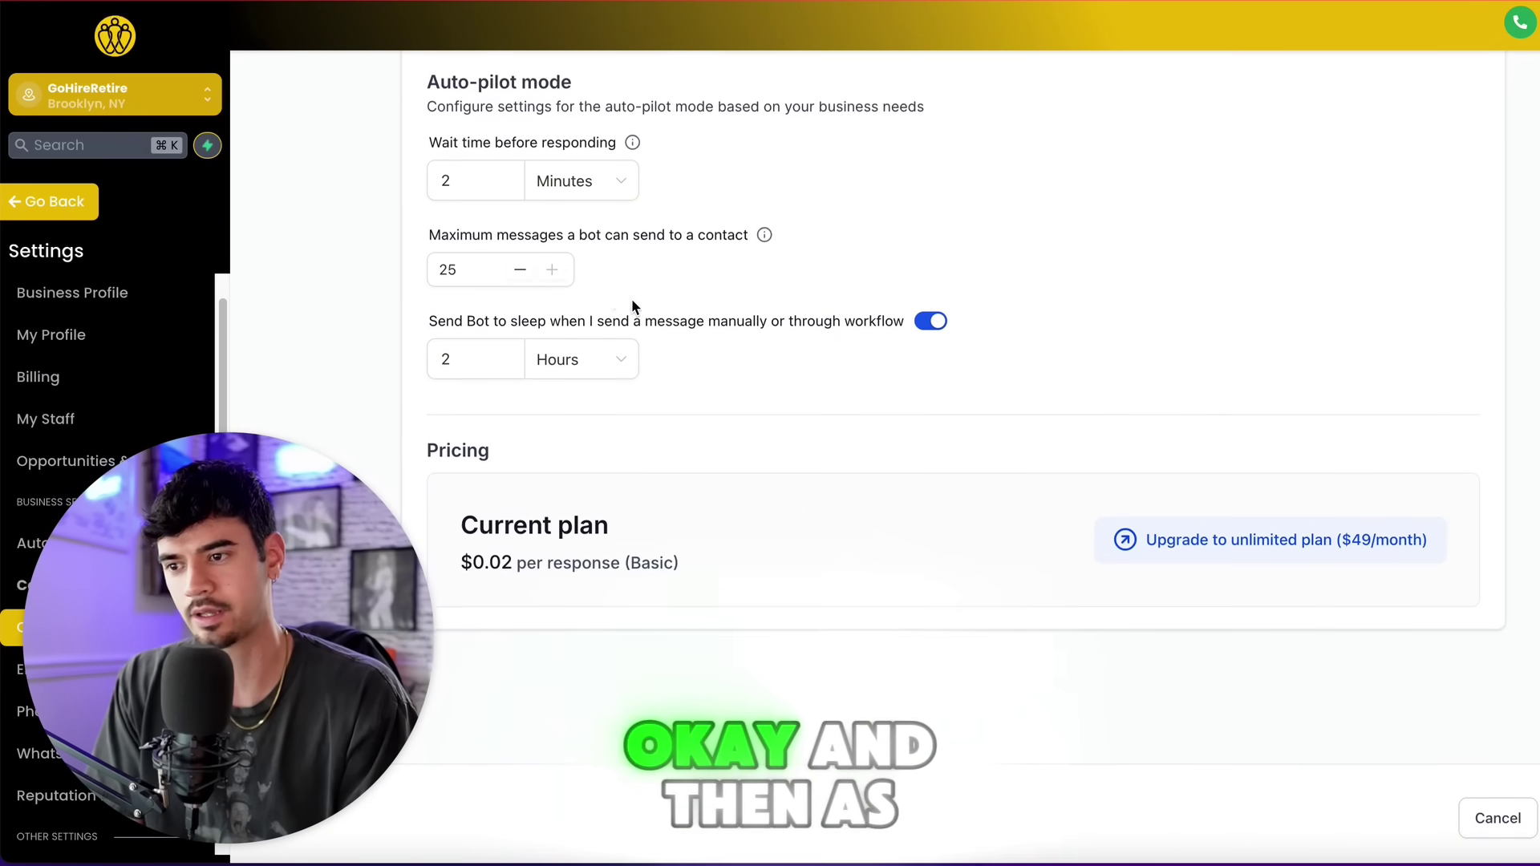
# Step: Review the bot sleep duration setting and launch the Bot Trial
pyautogui.click(482, 301)
pyautogui.moveTo(501, 286); pyautogui.dragTo(839, 289)
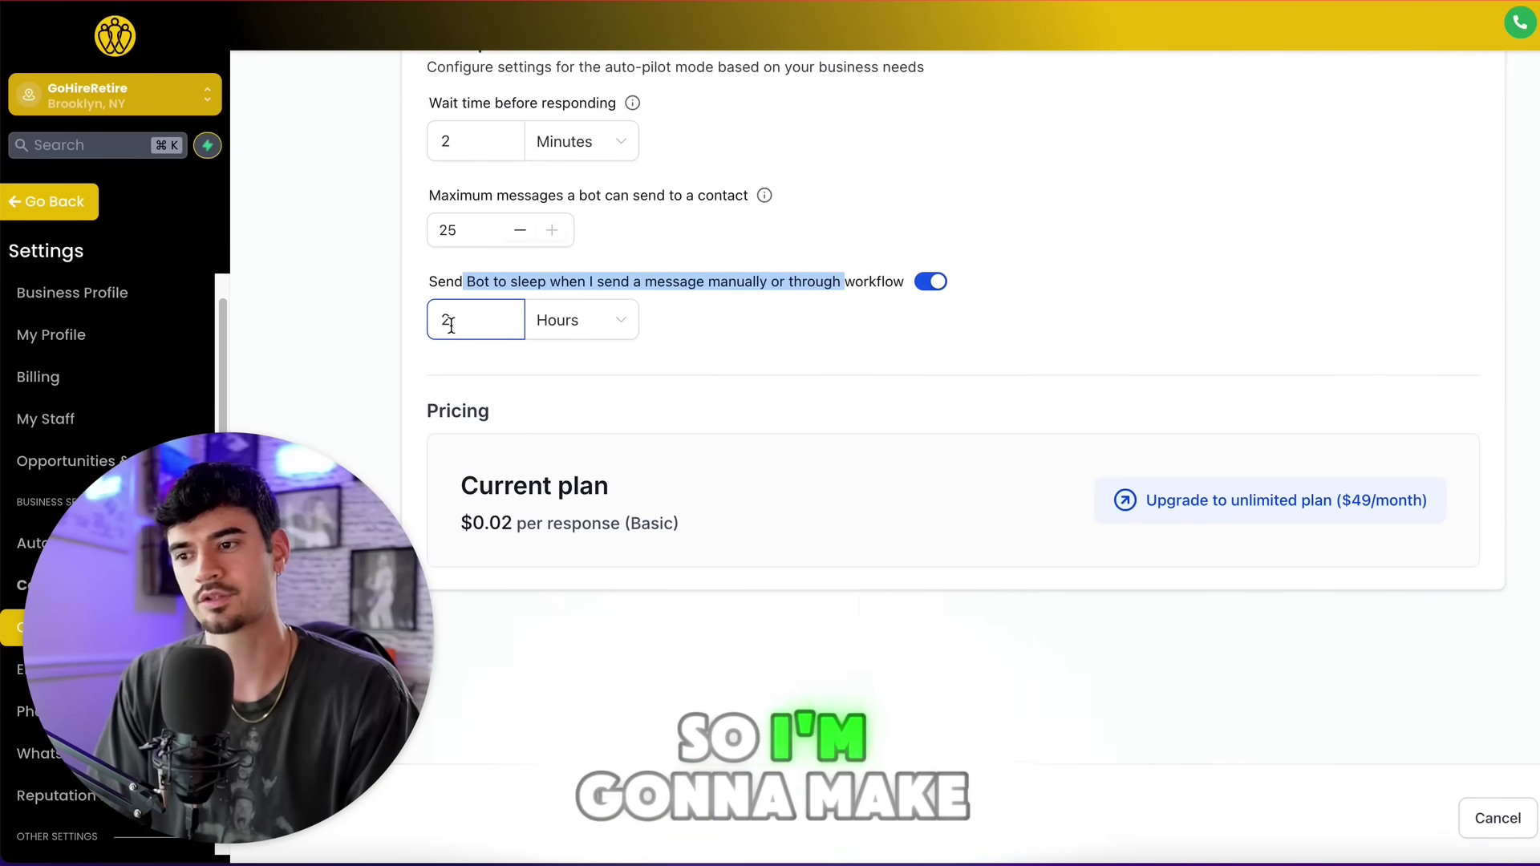
pyautogui.scroll(10, 591, 373)
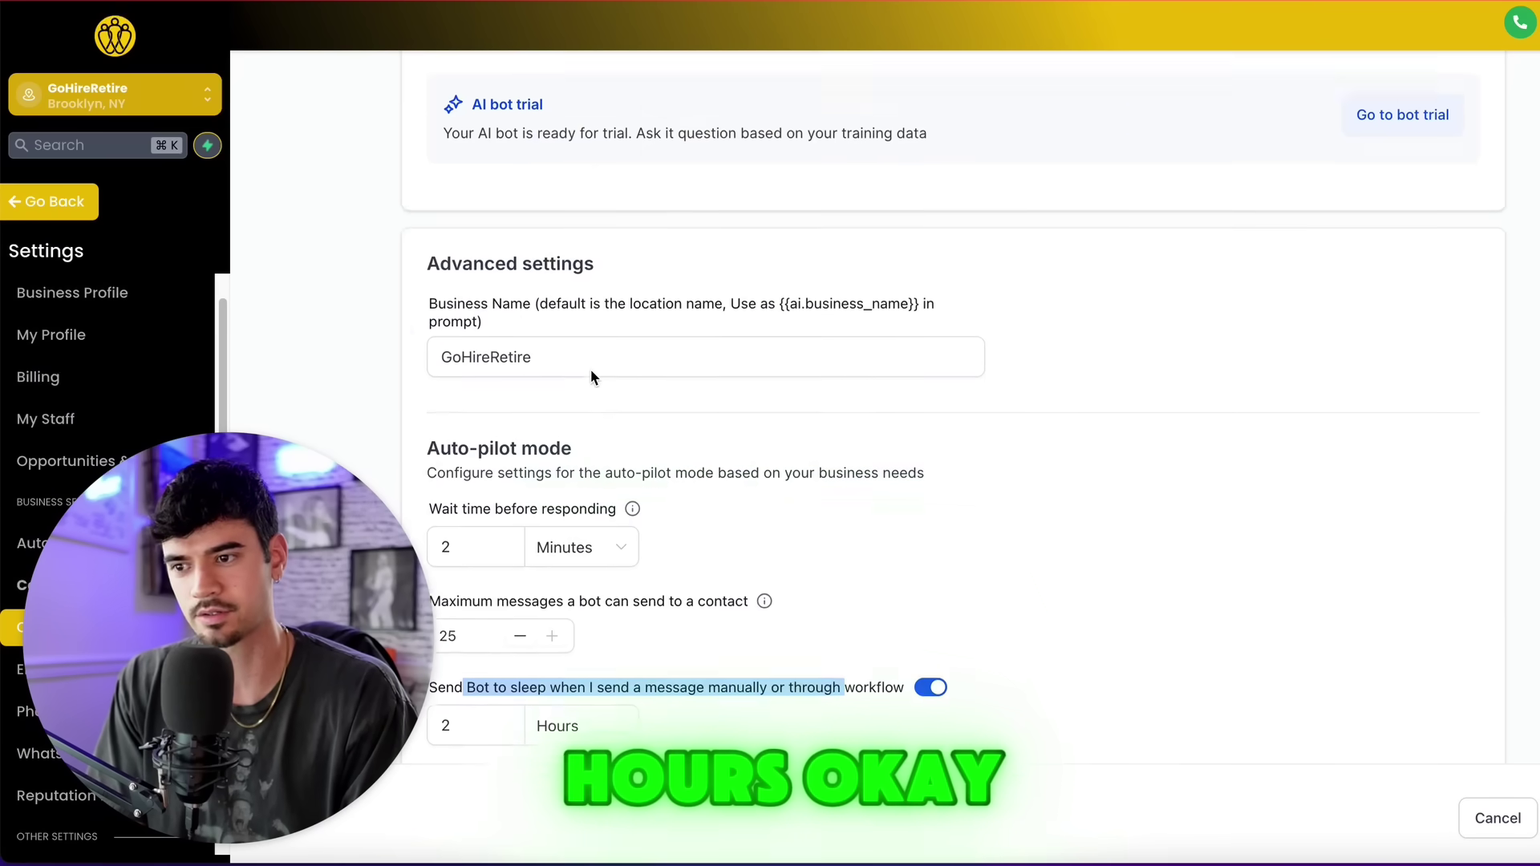
pyautogui.scroll(1, 642, 409)
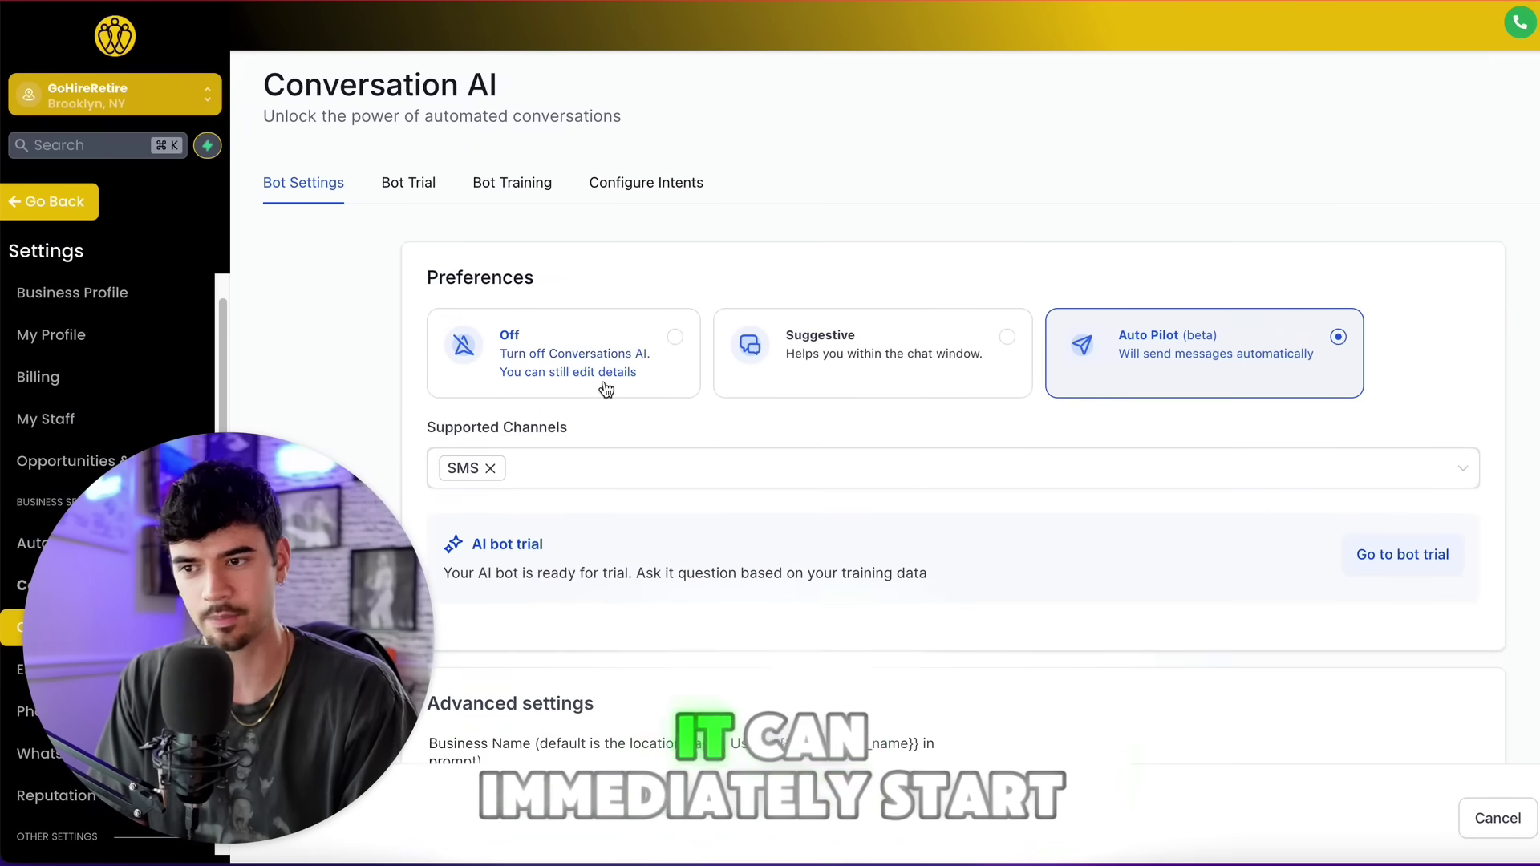
pyautogui.click(398, 187)
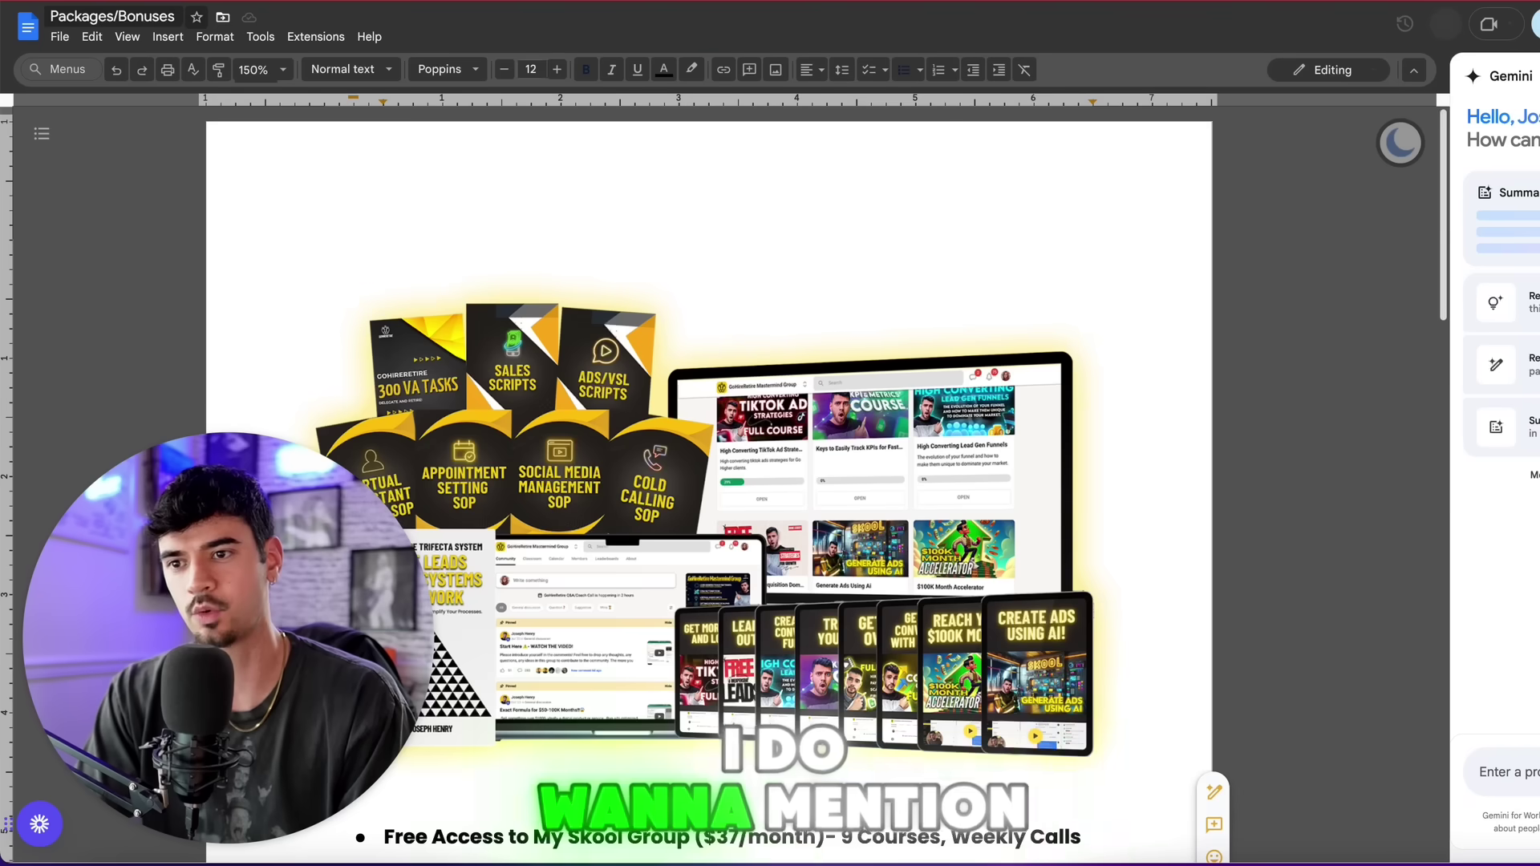
# Step: Scroll the Live Sales Call doc past the bullet list to the client testimonial screenshots
pyautogui.scroll(-3, 893, 361)
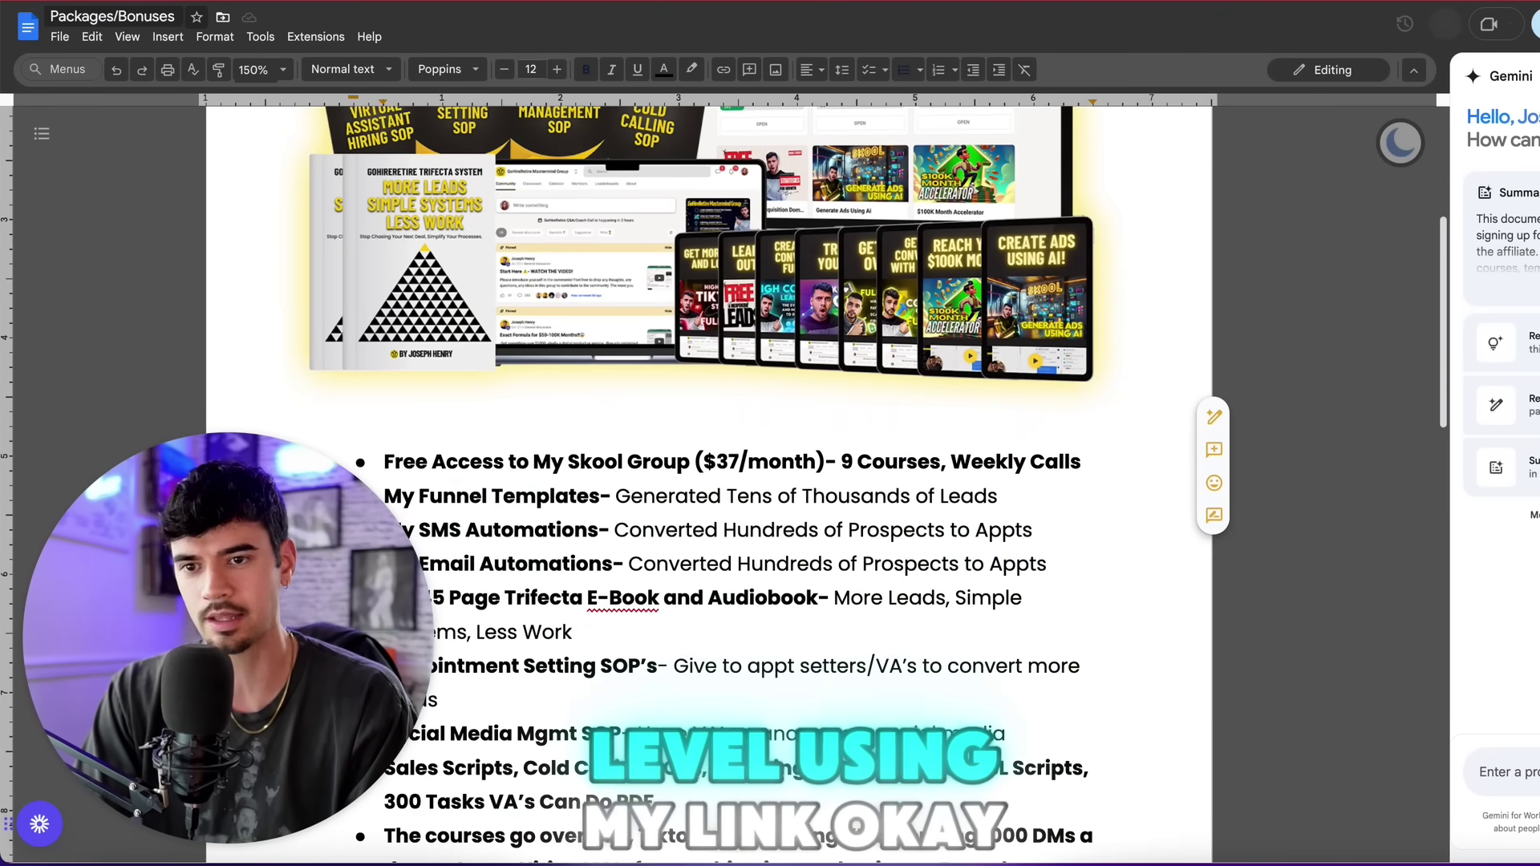
pyautogui.scroll(-8, 929, 290)
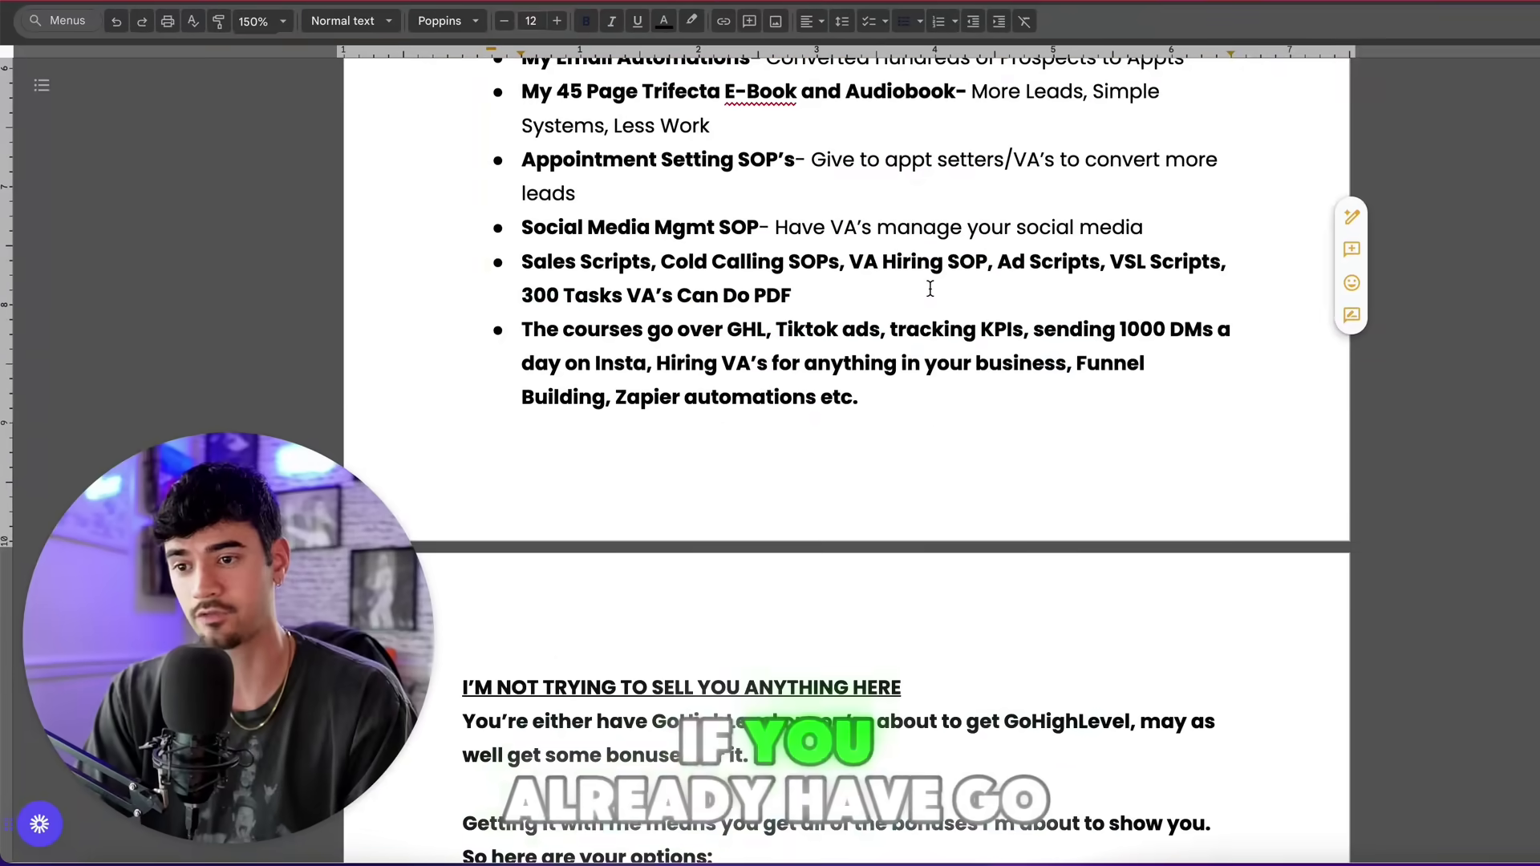
pyautogui.scroll(-7, 929, 290)
pyautogui.scroll(1, 886, 322)
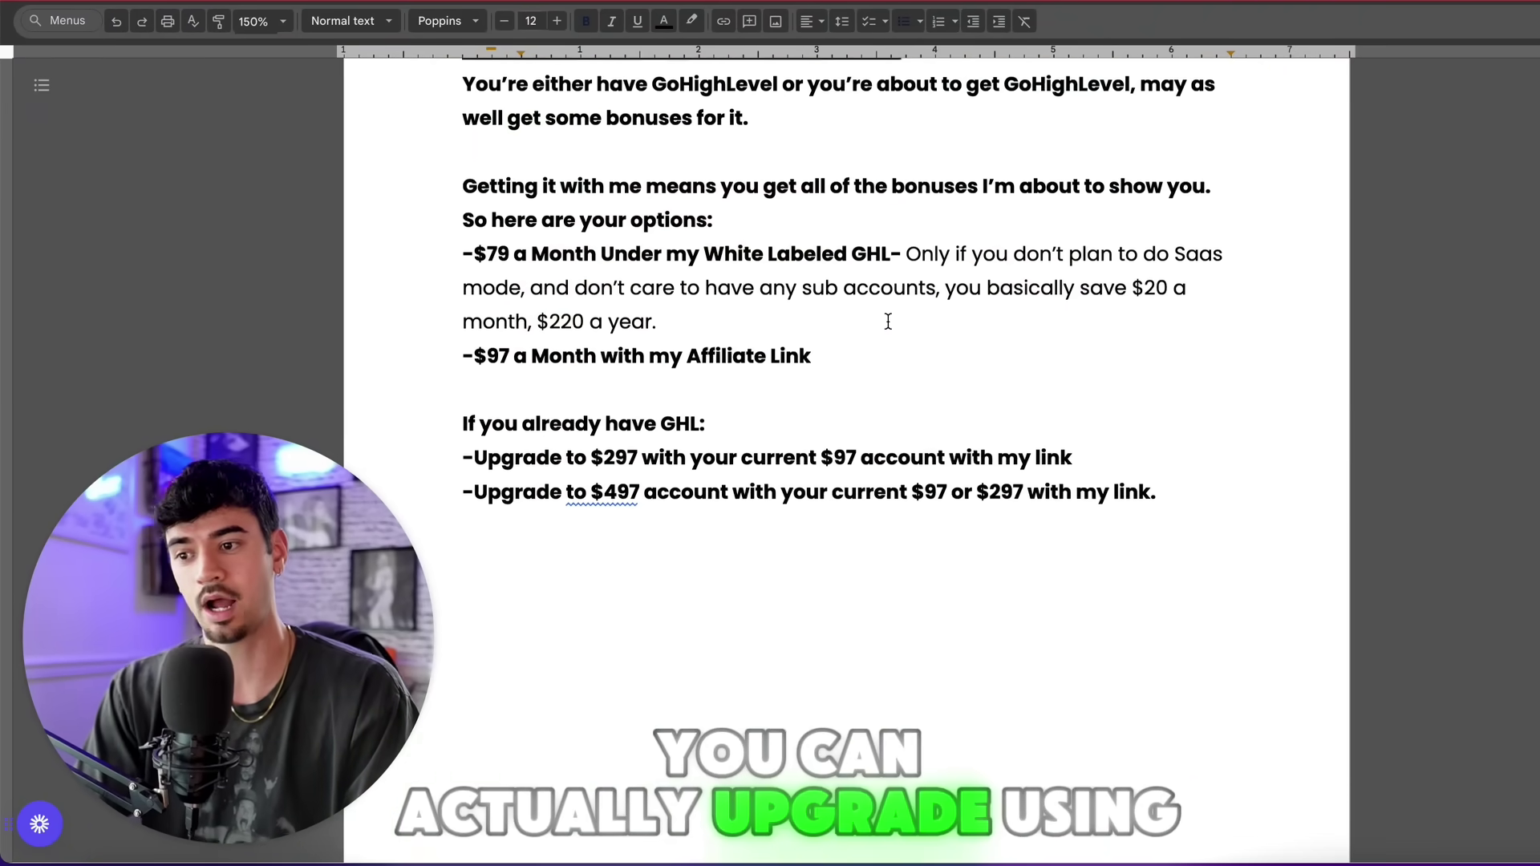
pyautogui.scroll(15, 886, 323)
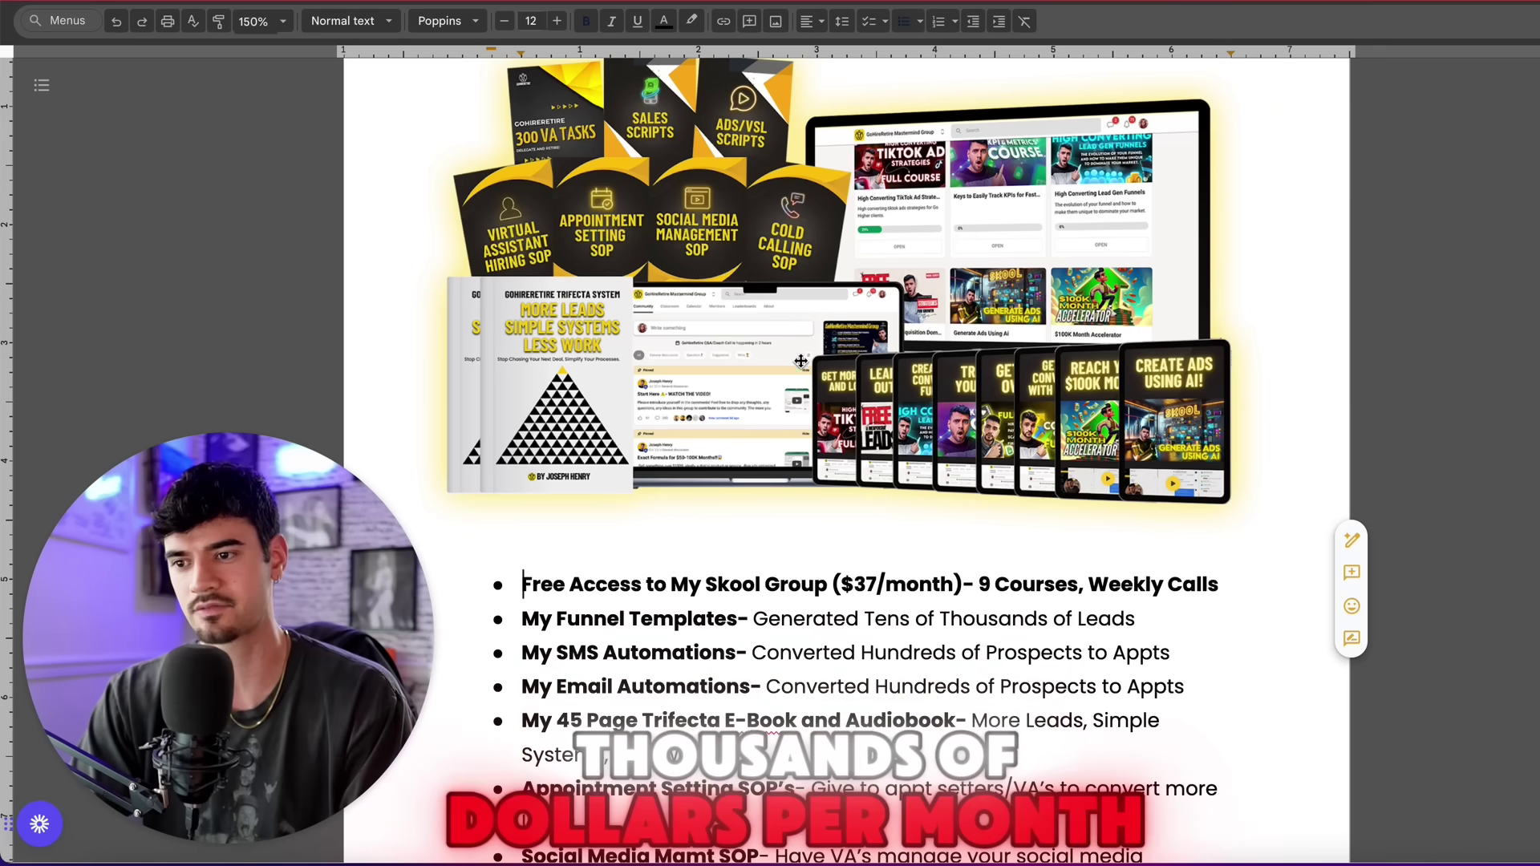
pyautogui.scroll(1, 801, 465)
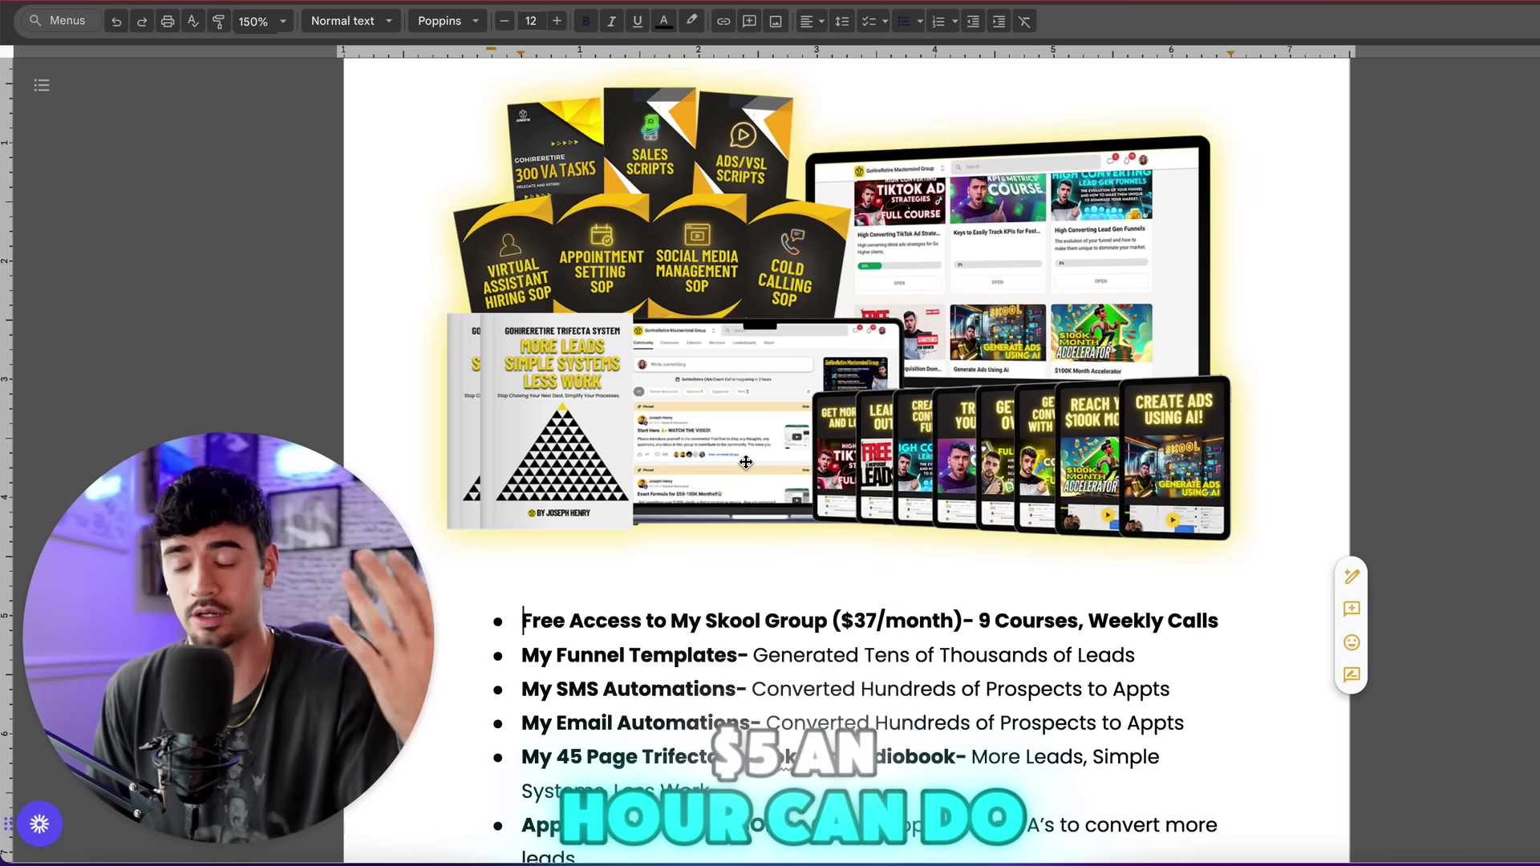
pyautogui.scroll(-5, 627, 529)
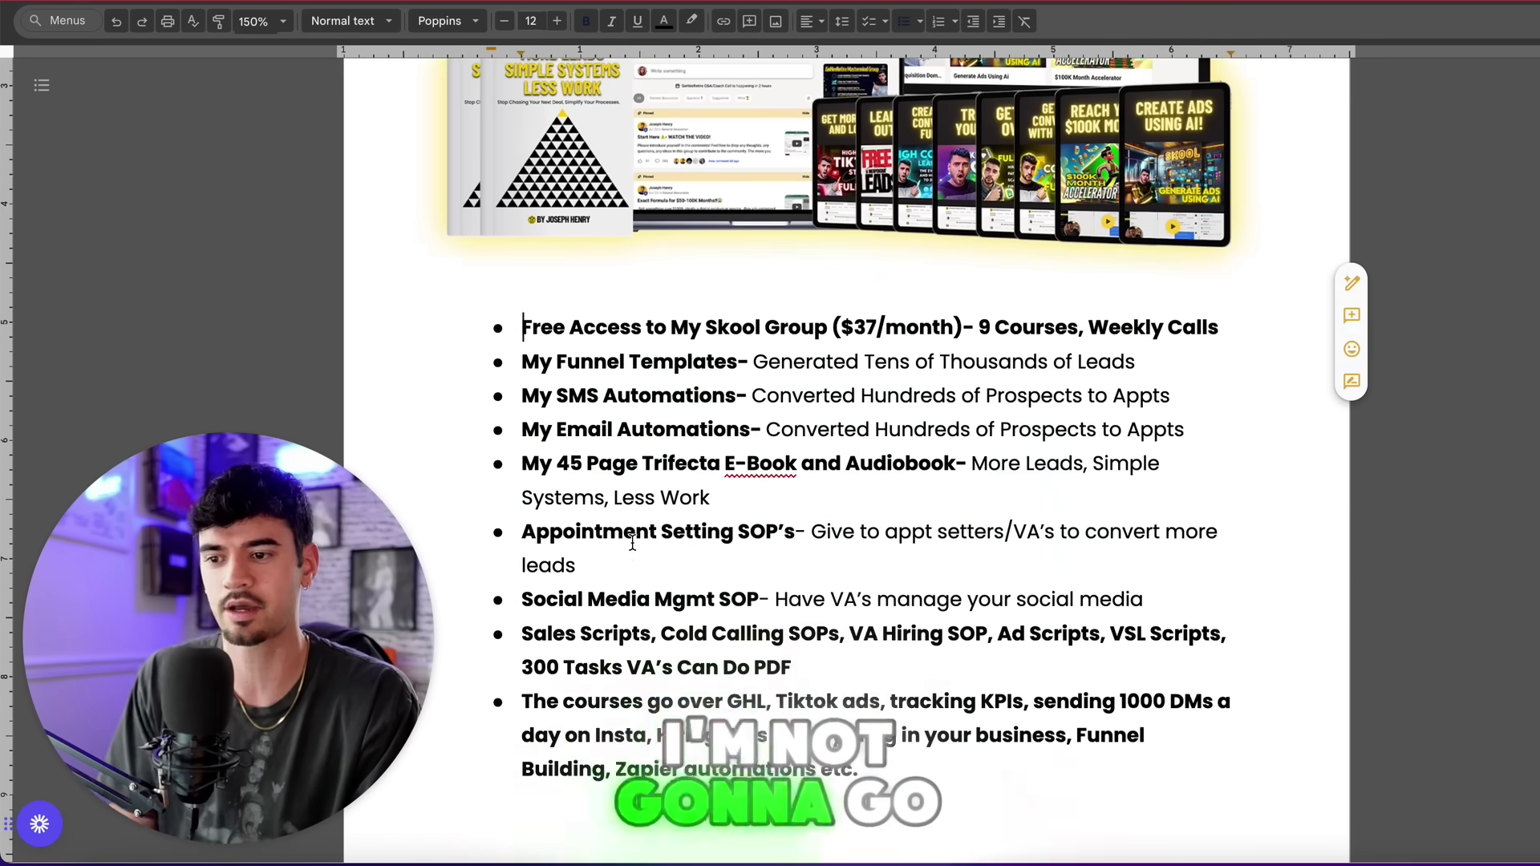
pyautogui.scroll(1, 681, 503)
pyautogui.scroll(-3, 790, 468)
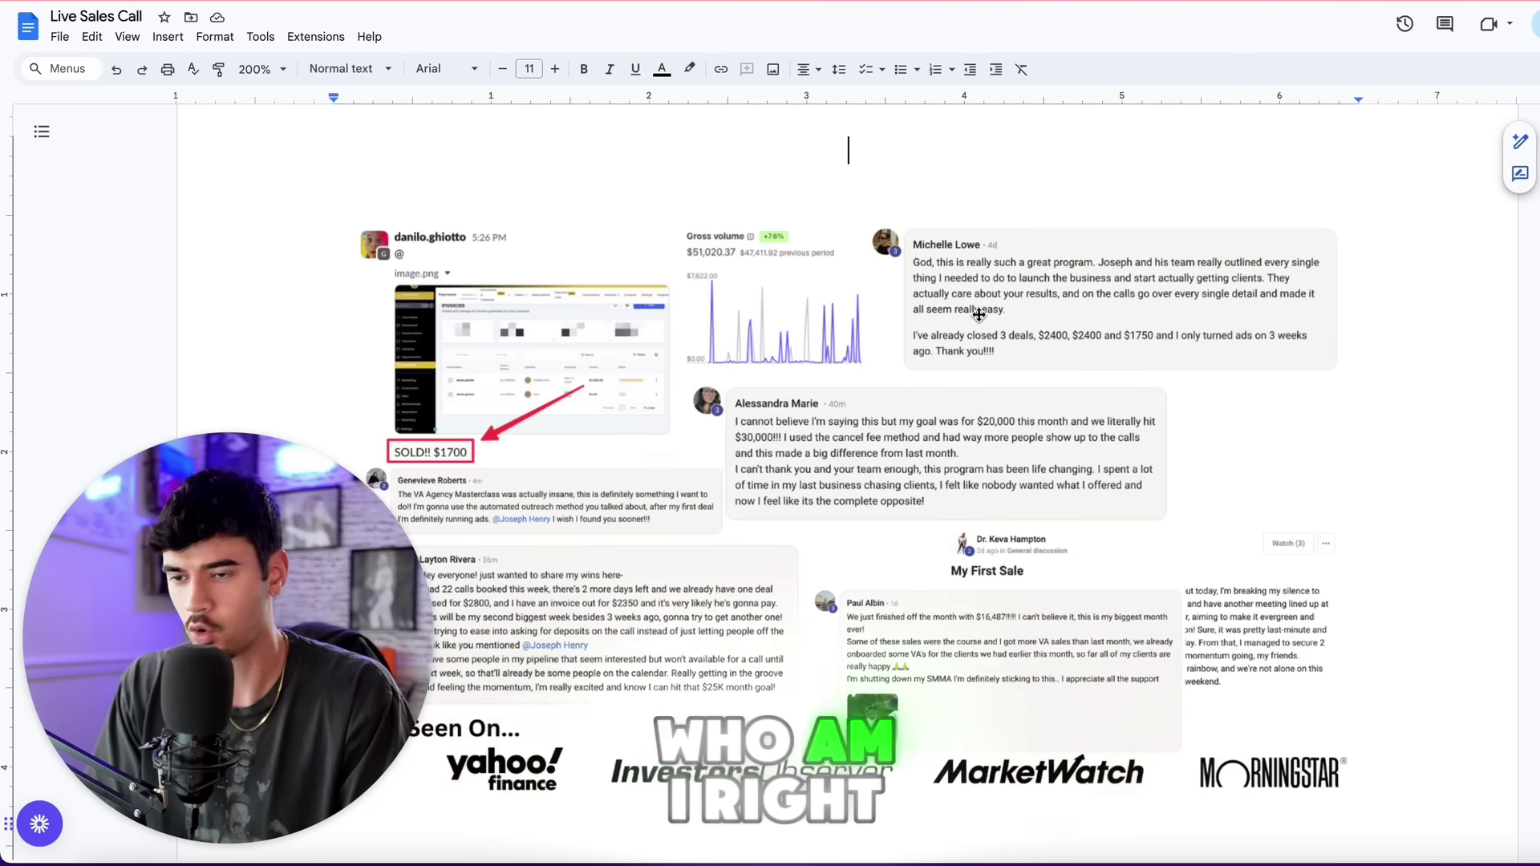
pyautogui.scroll(-1, 979, 314)
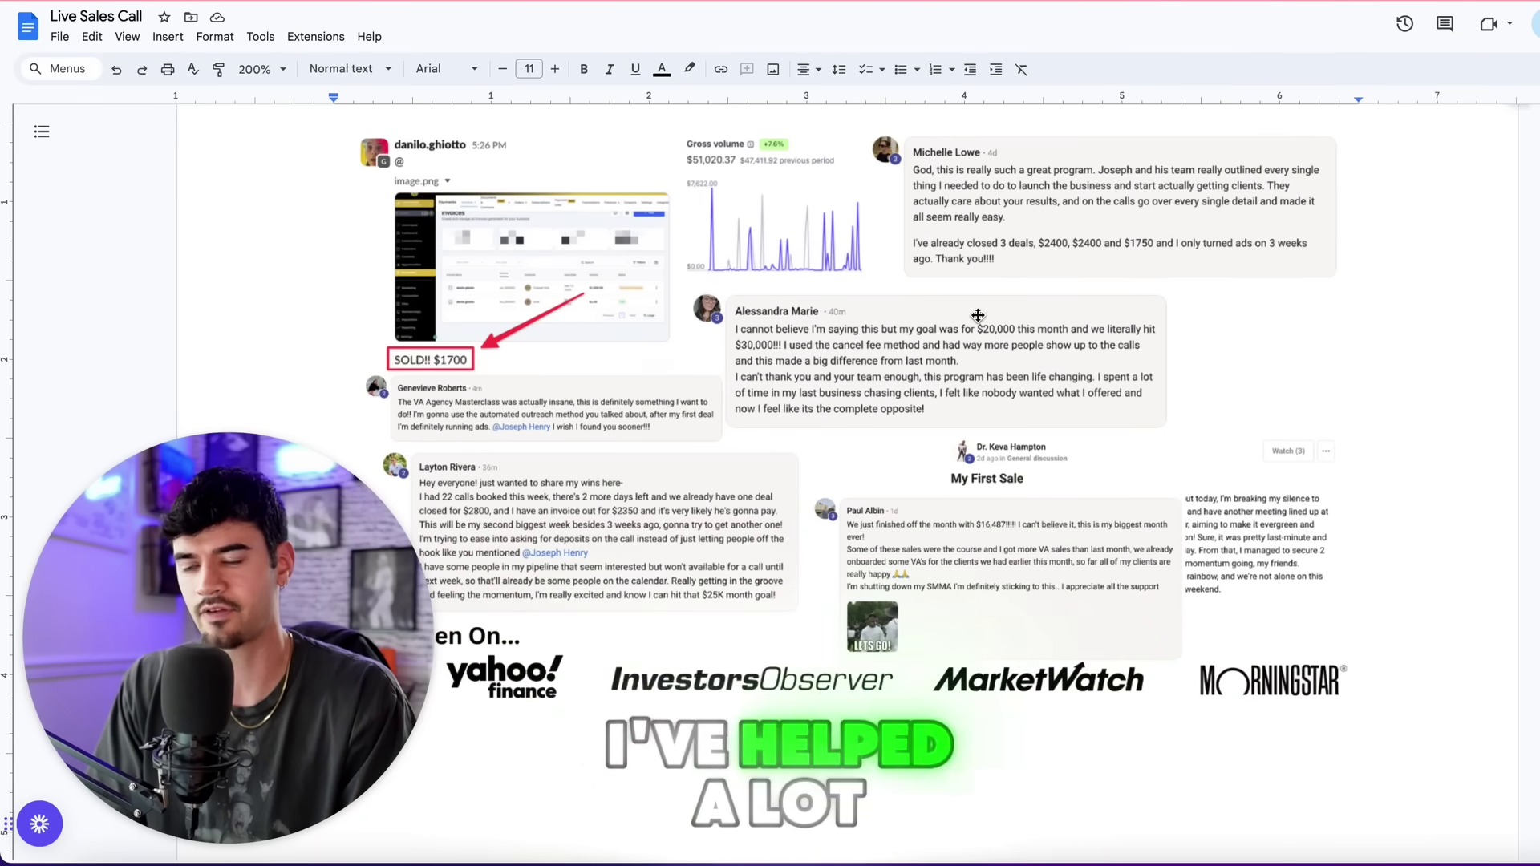
# Step: Scroll further down to the Delegate Automate Elevate skool mastermind ad priced at $37/M
pyautogui.scroll(-3, 931, 336)
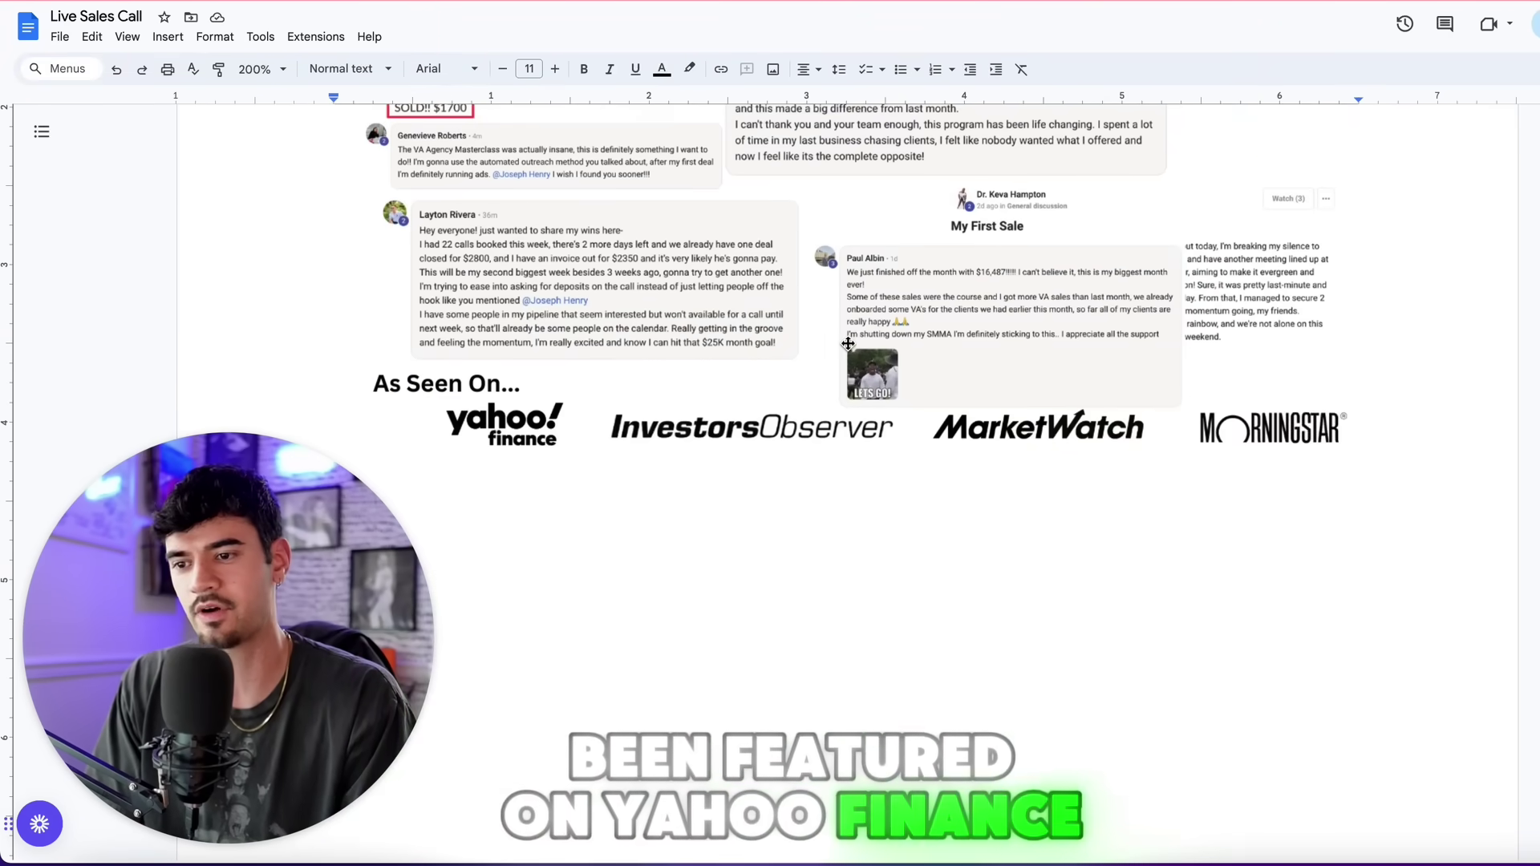
pyautogui.scroll(-6, 849, 345)
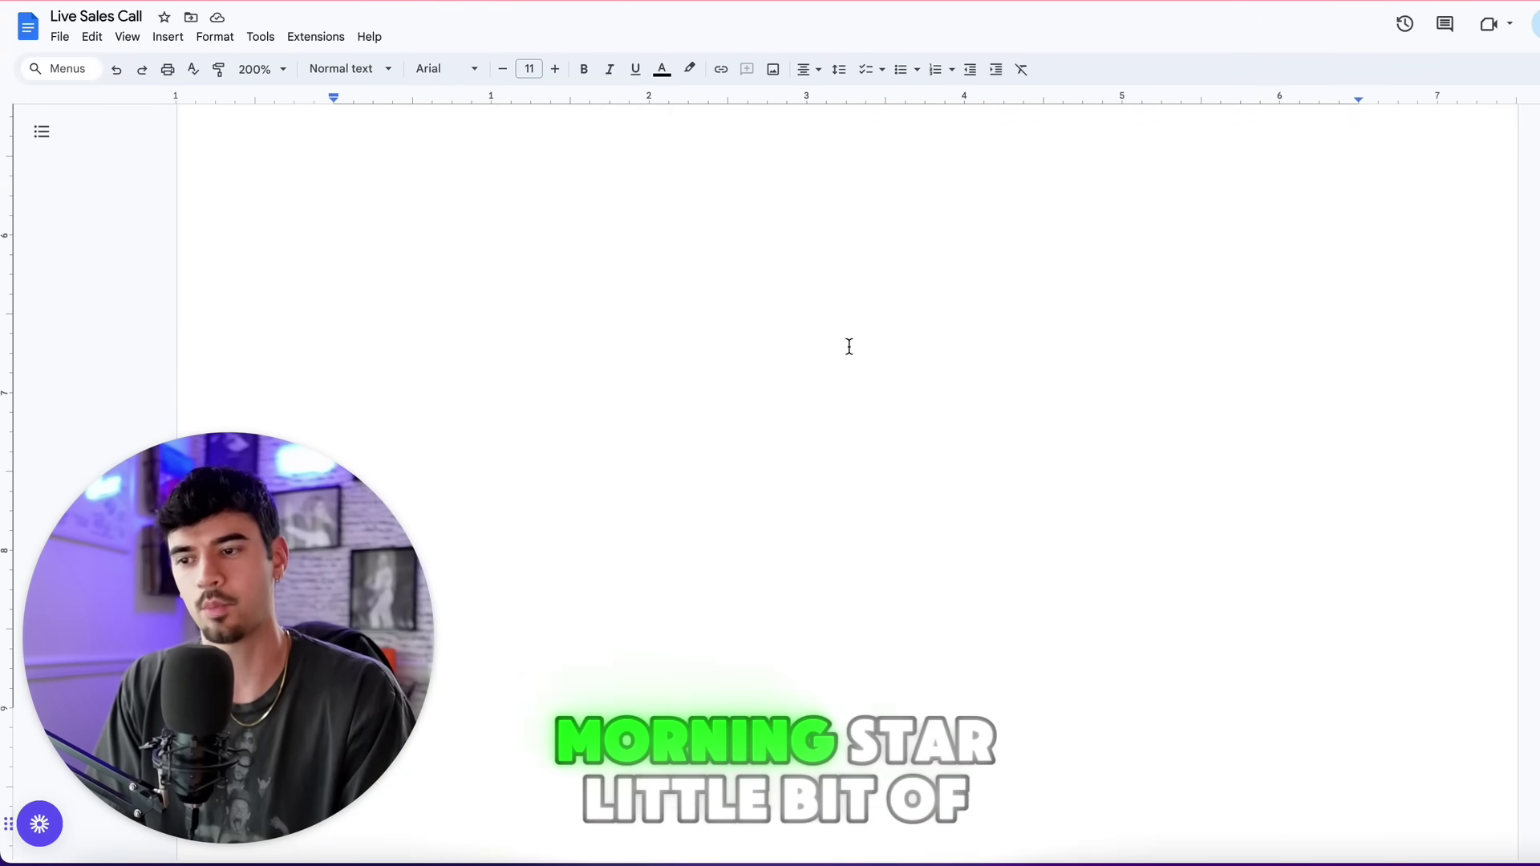
pyautogui.scroll(-4, 849, 345)
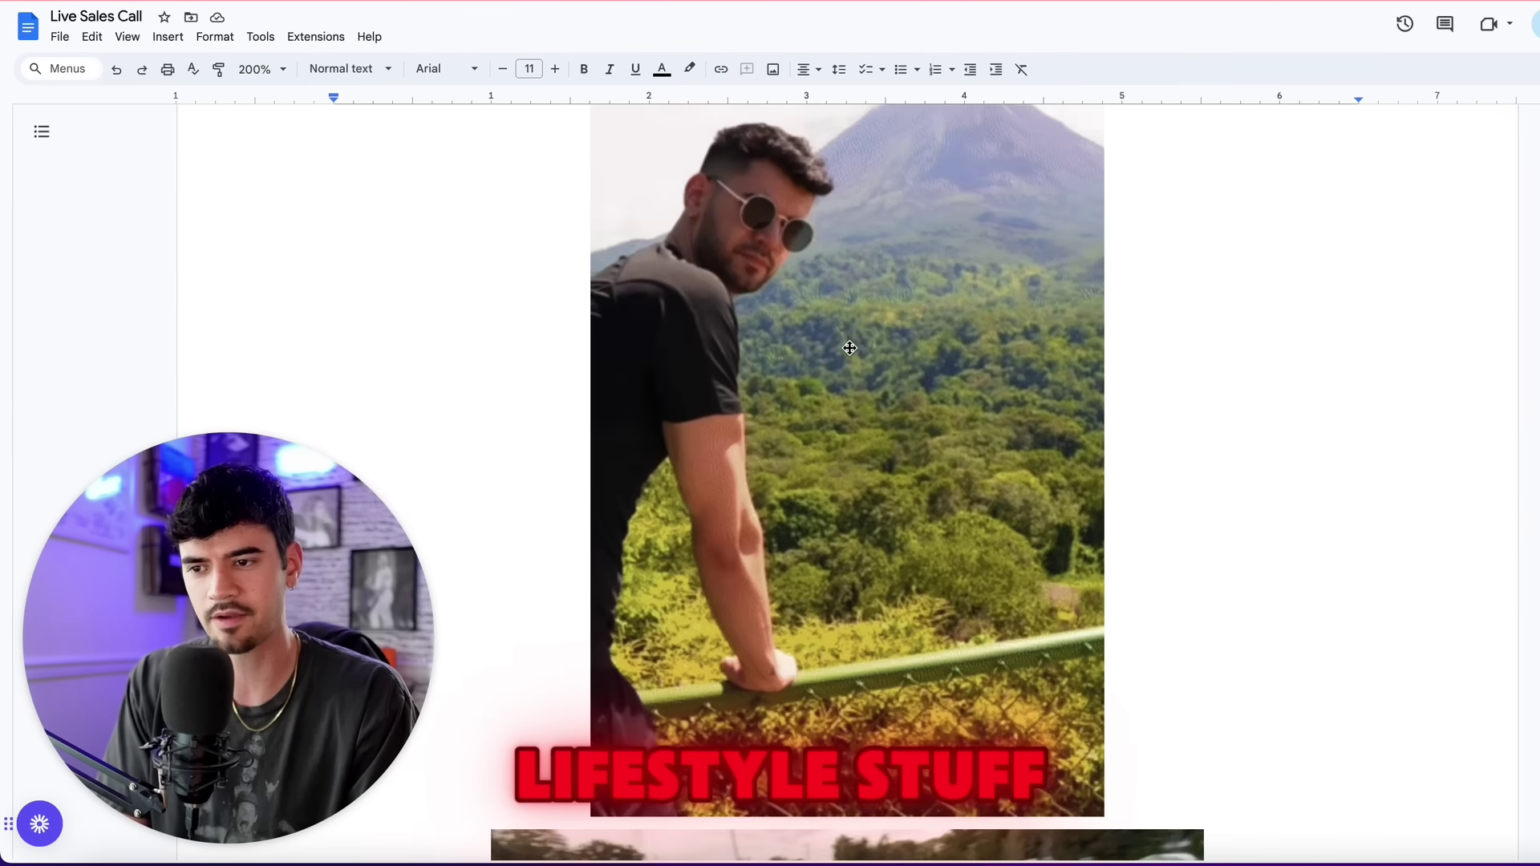
pyautogui.scroll(-10, 849, 349)
pyautogui.scroll(-6, 850, 348)
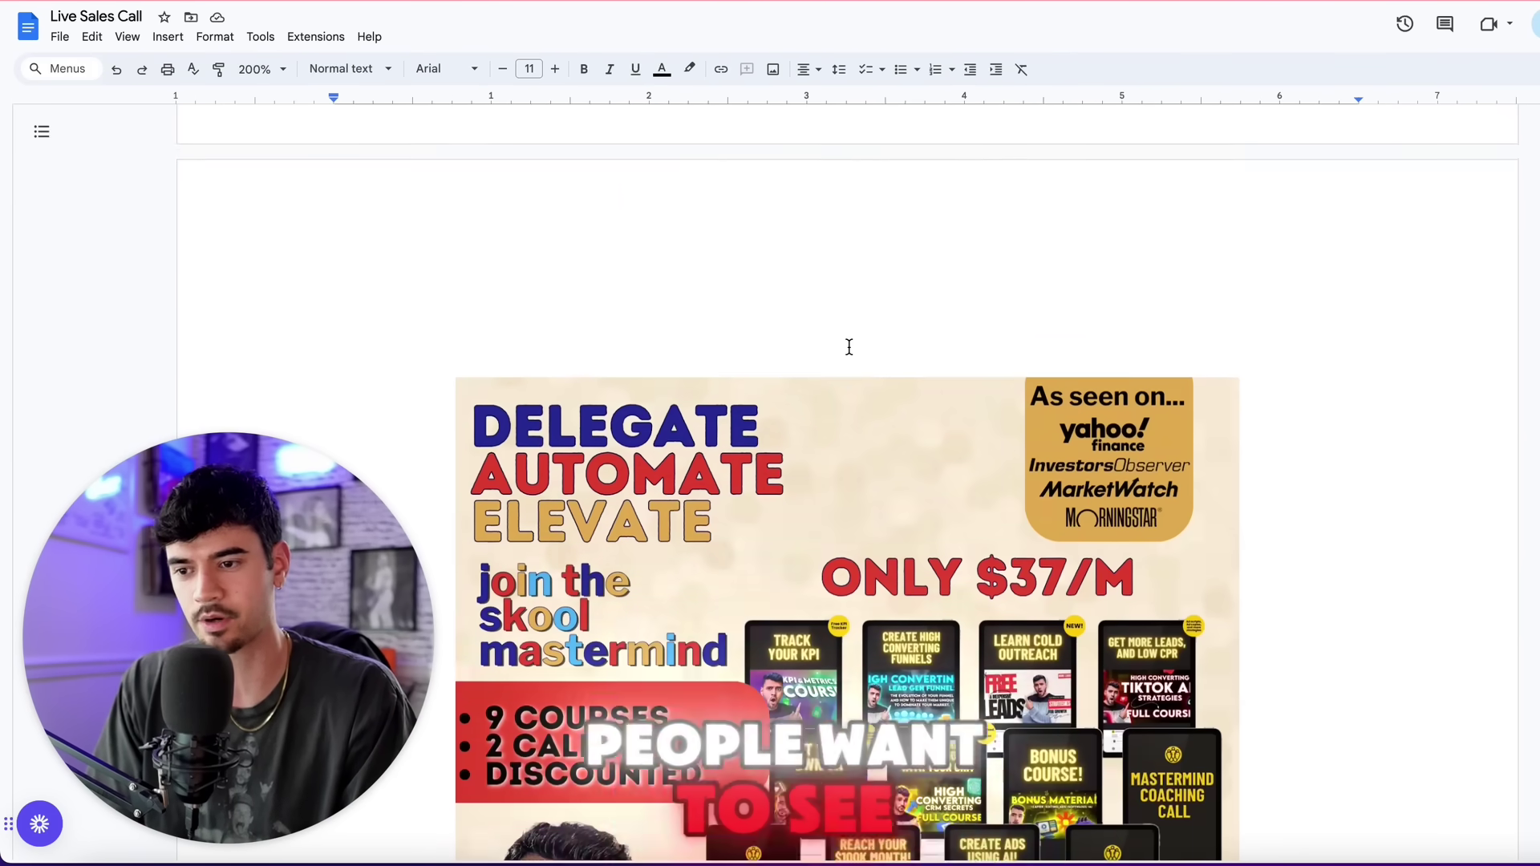
pyautogui.scroll(-4, 850, 346)
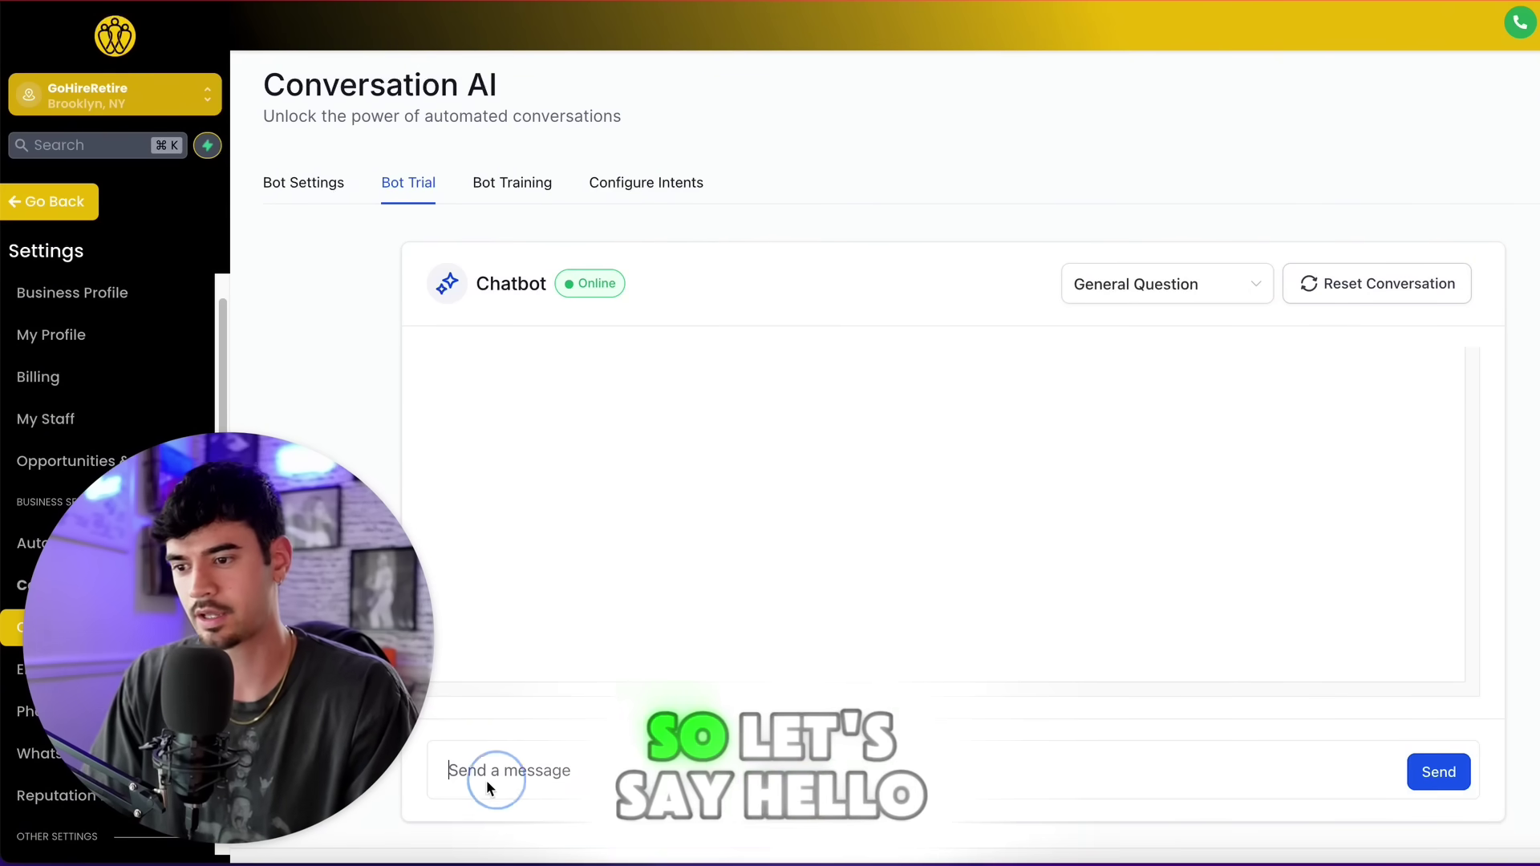
# Step: Send 'hello' and 'i want to book a call' to the test bot and read its reply
pyautogui.write('hello')
pyautogui.press('Return')
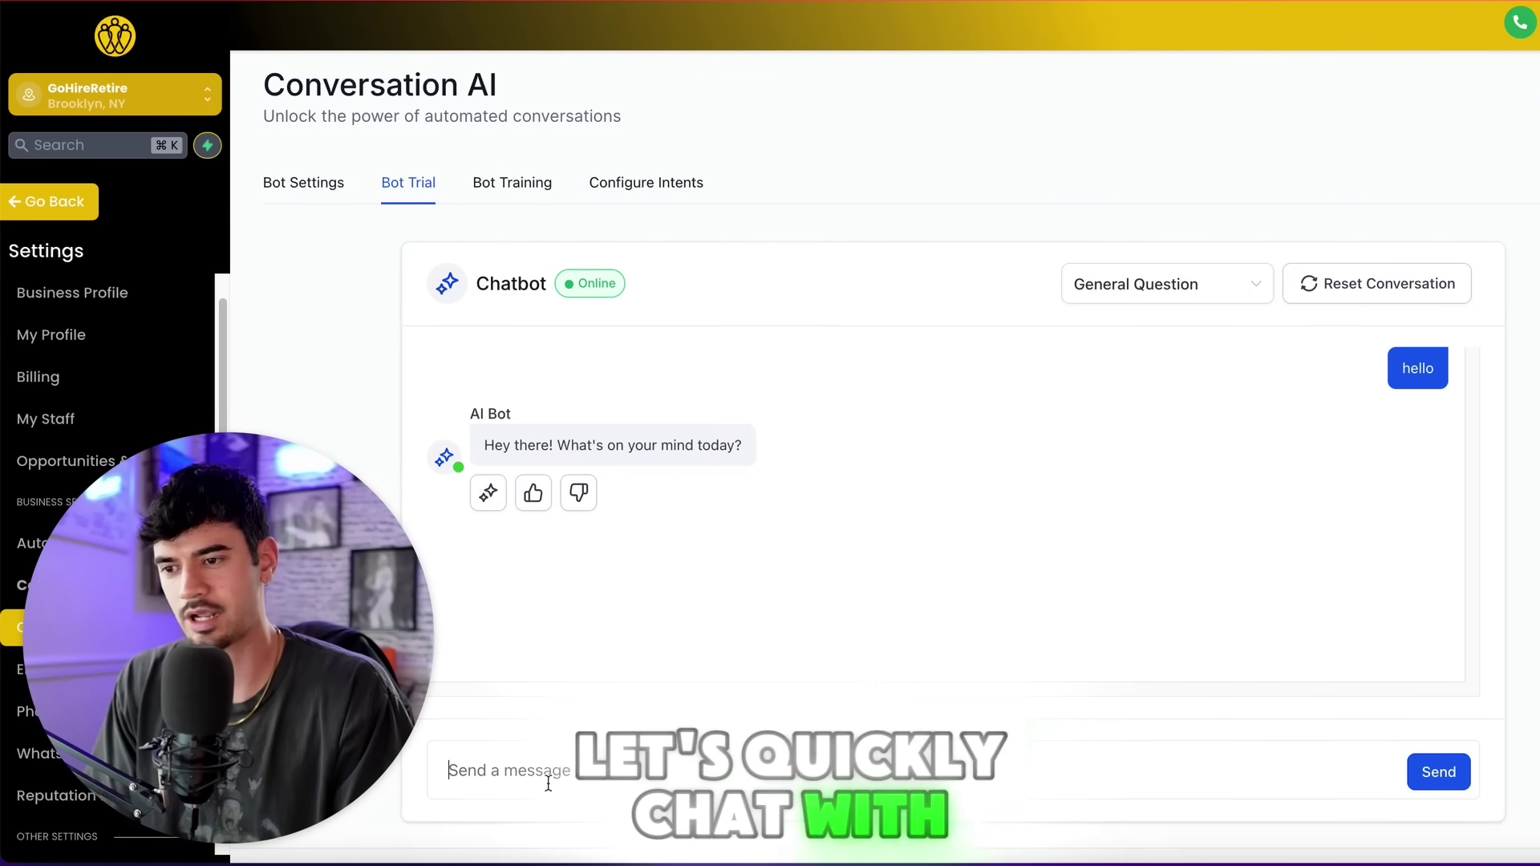
pyautogui.write('i')
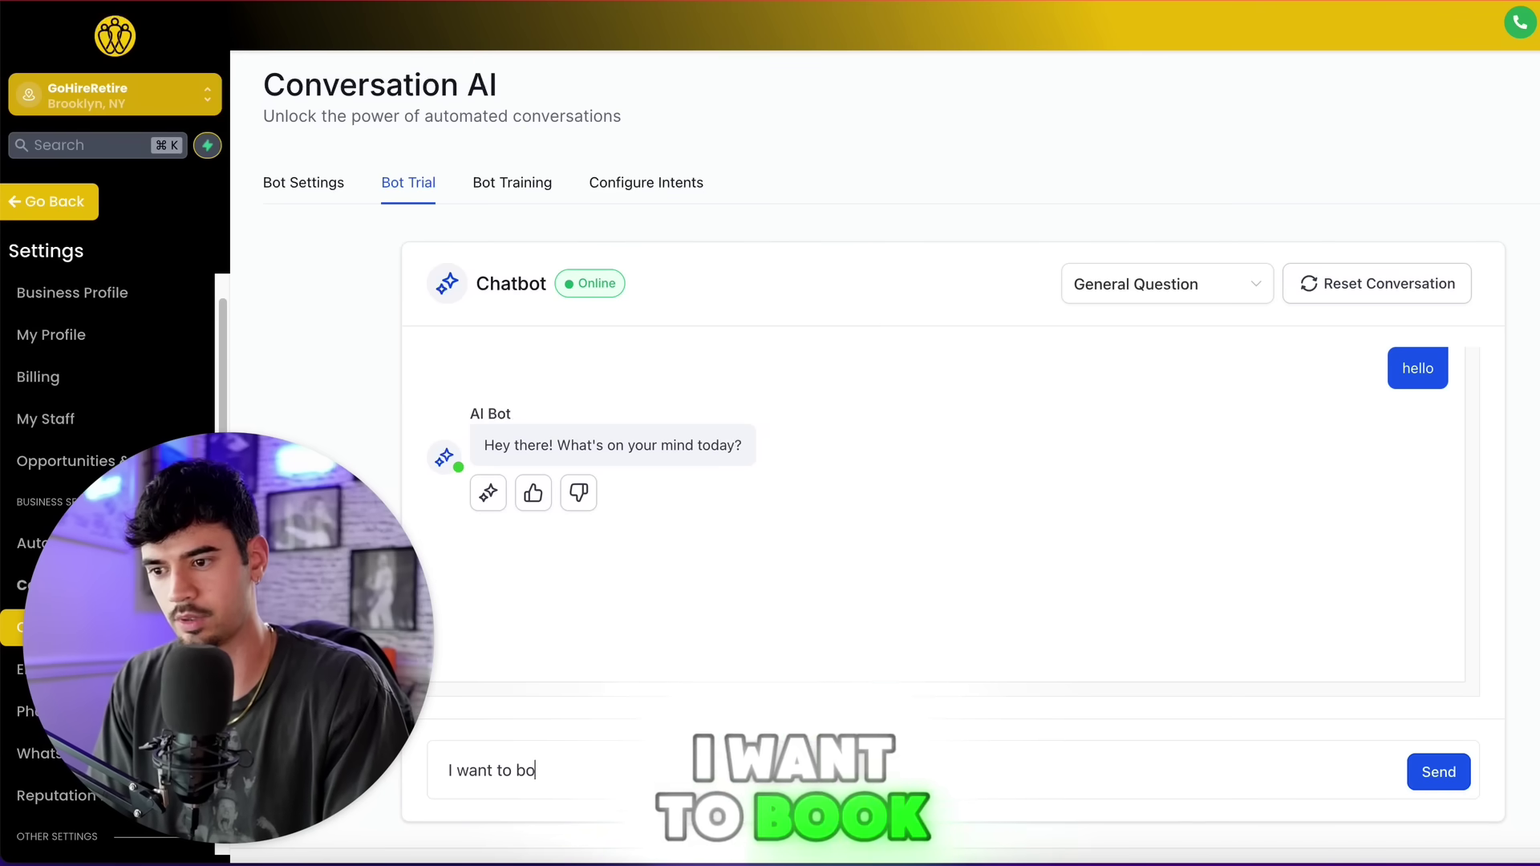
pyautogui.write(' want to book a call')
pyautogui.press('Return')
pyautogui.scroll(-1, 724, 563)
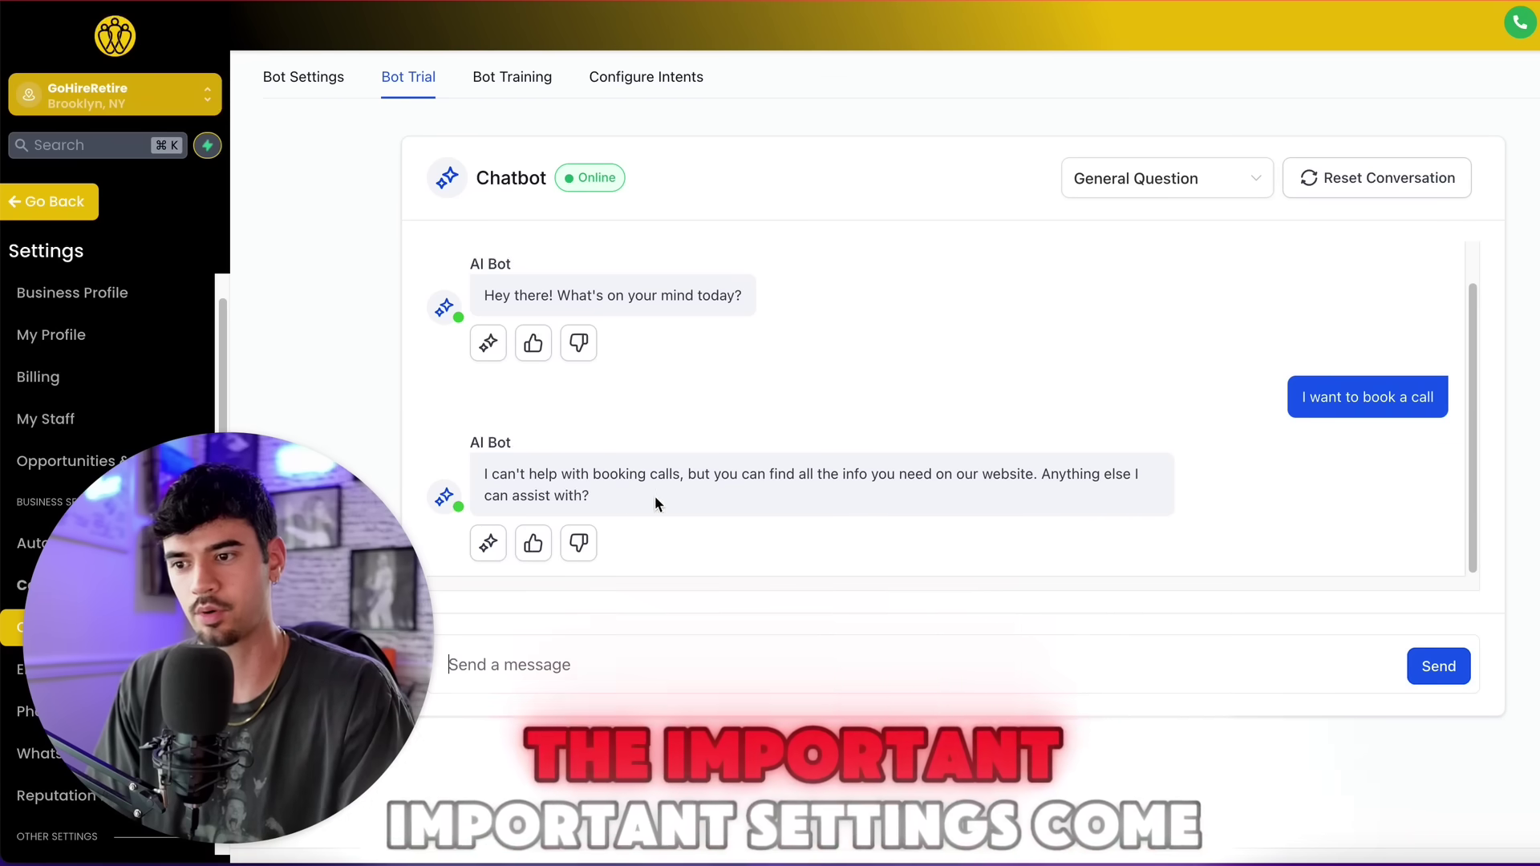
pyautogui.moveTo(536, 473); pyautogui.dragTo(680, 484)
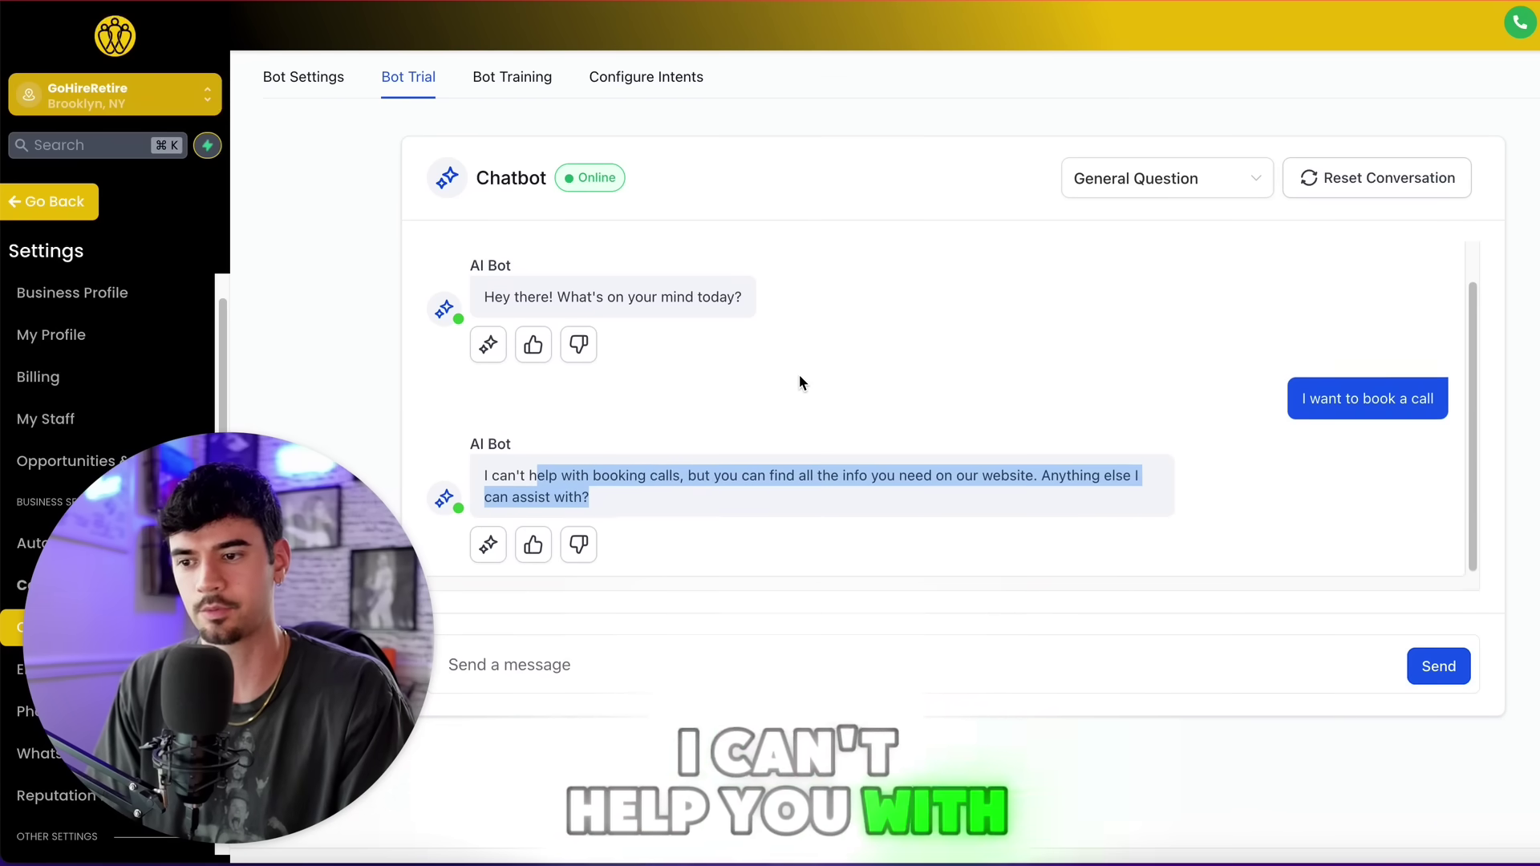
pyautogui.scroll(1, 722, 281)
pyautogui.click(510, 94)
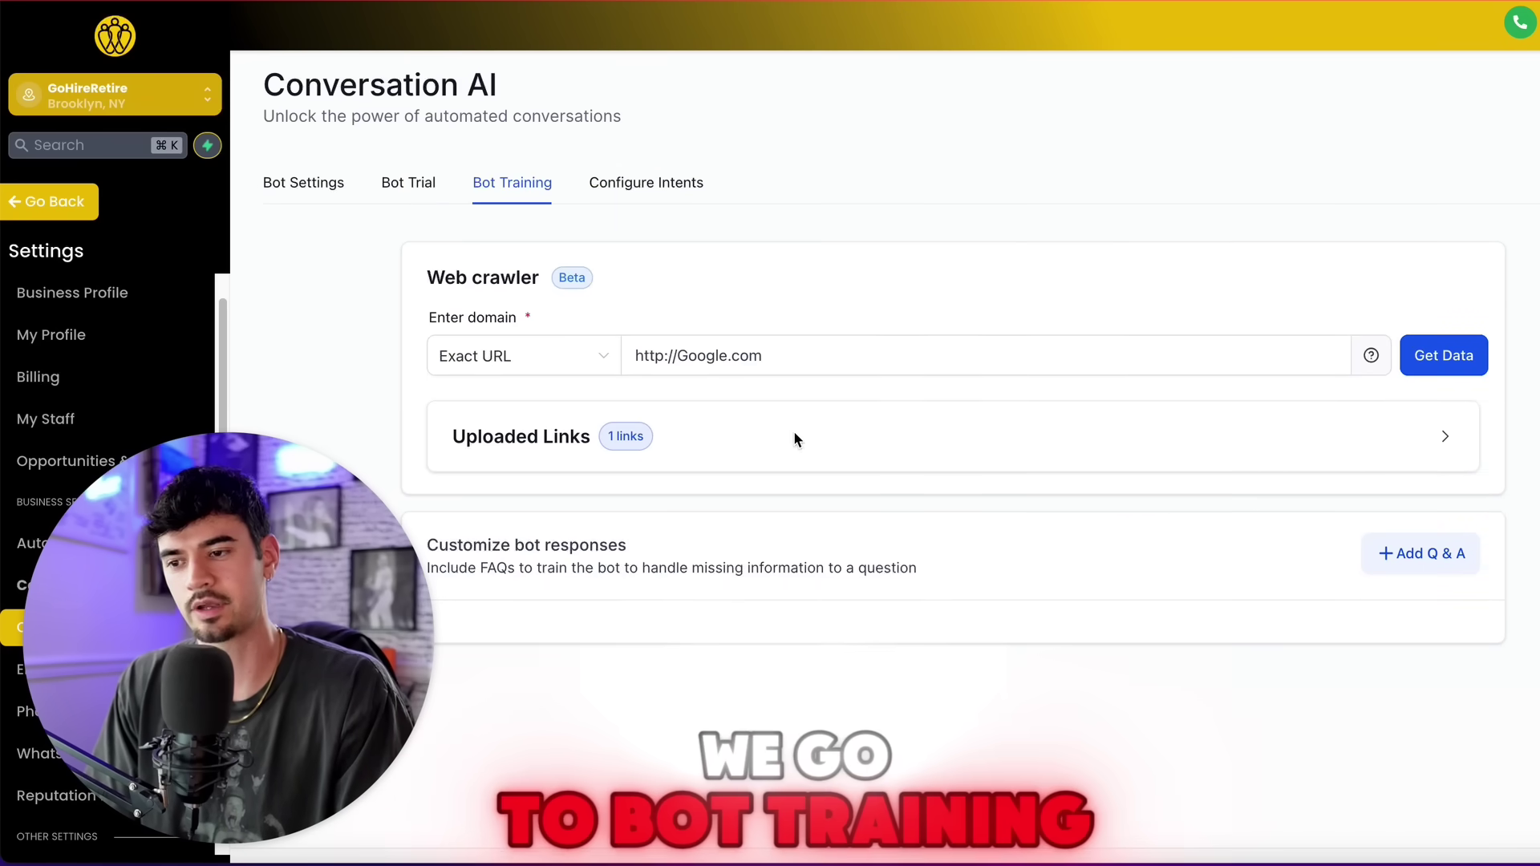
pyautogui.tripleClick(782, 345)
pyautogui.click(781, 347)
pyautogui.tripleClick(780, 350)
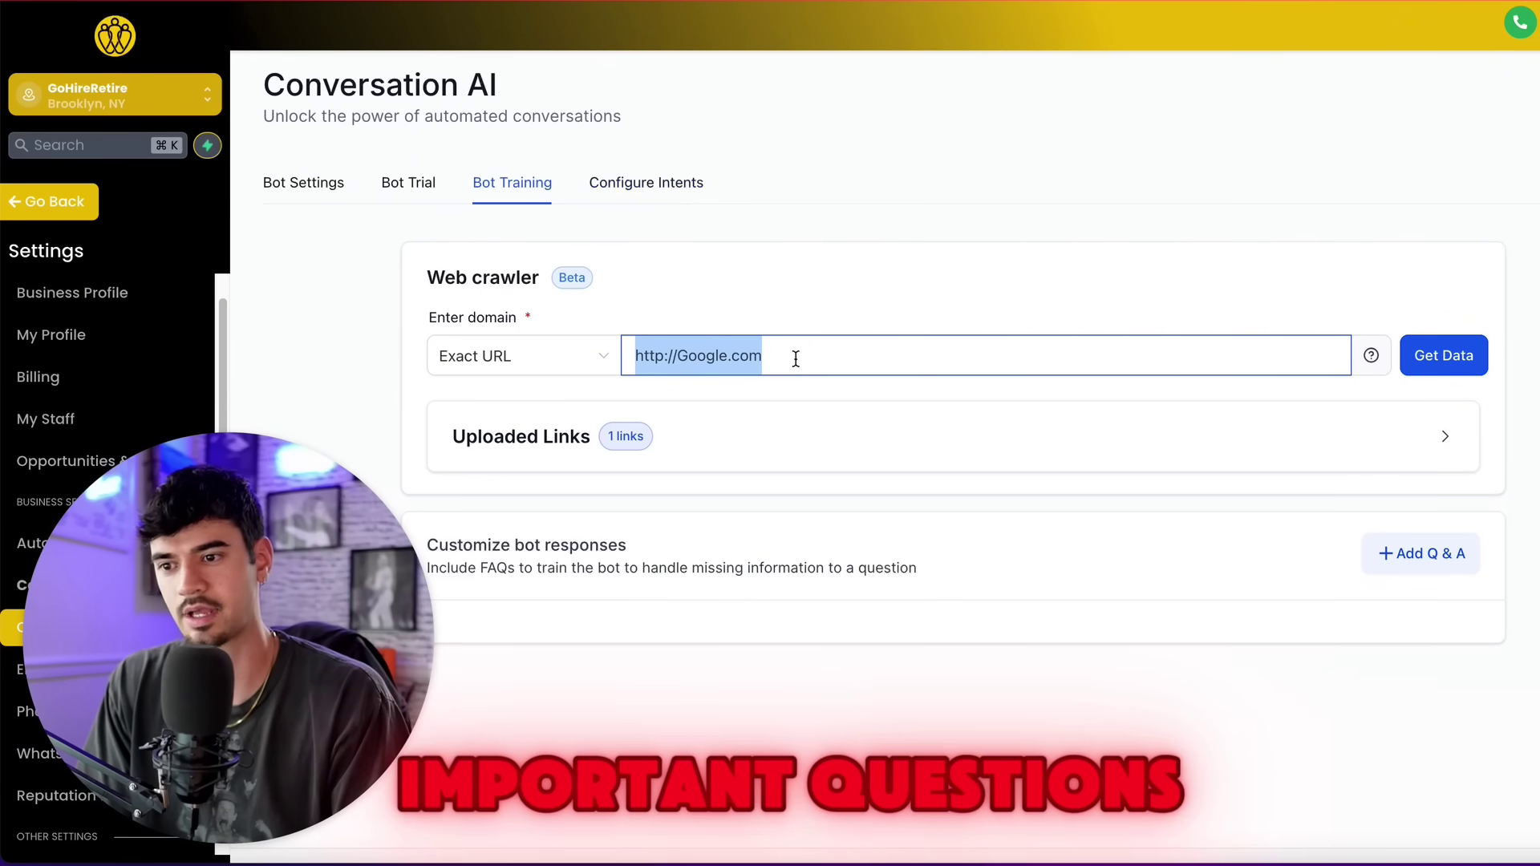
pyautogui.click(795, 354)
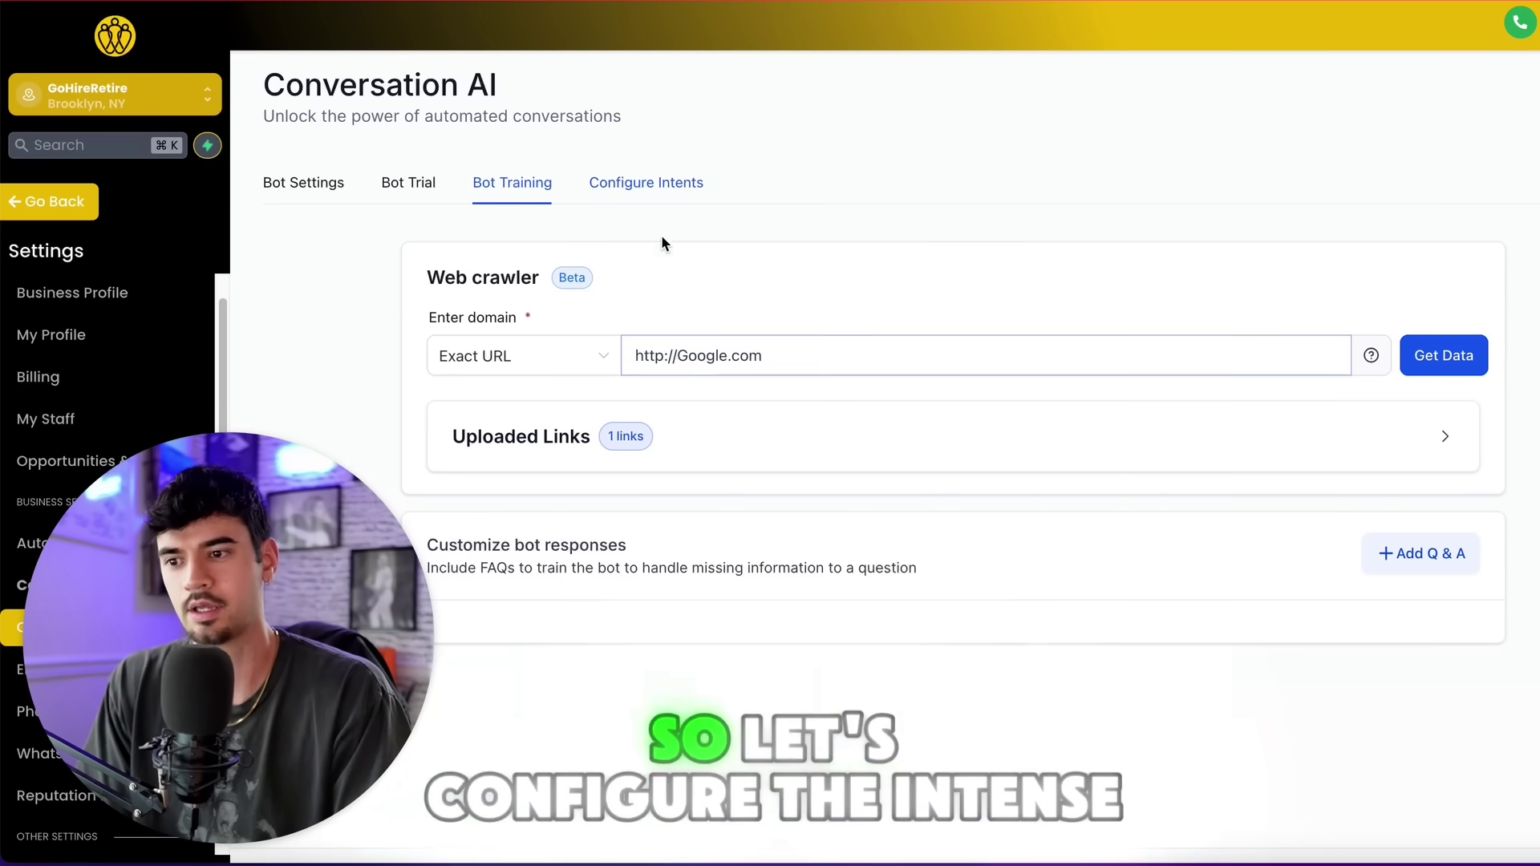
# Step: Open Configure Intents and review the Support and Appointment Booking intents
pyautogui.click(679, 191)
pyautogui.scroll(-2, 987, 271)
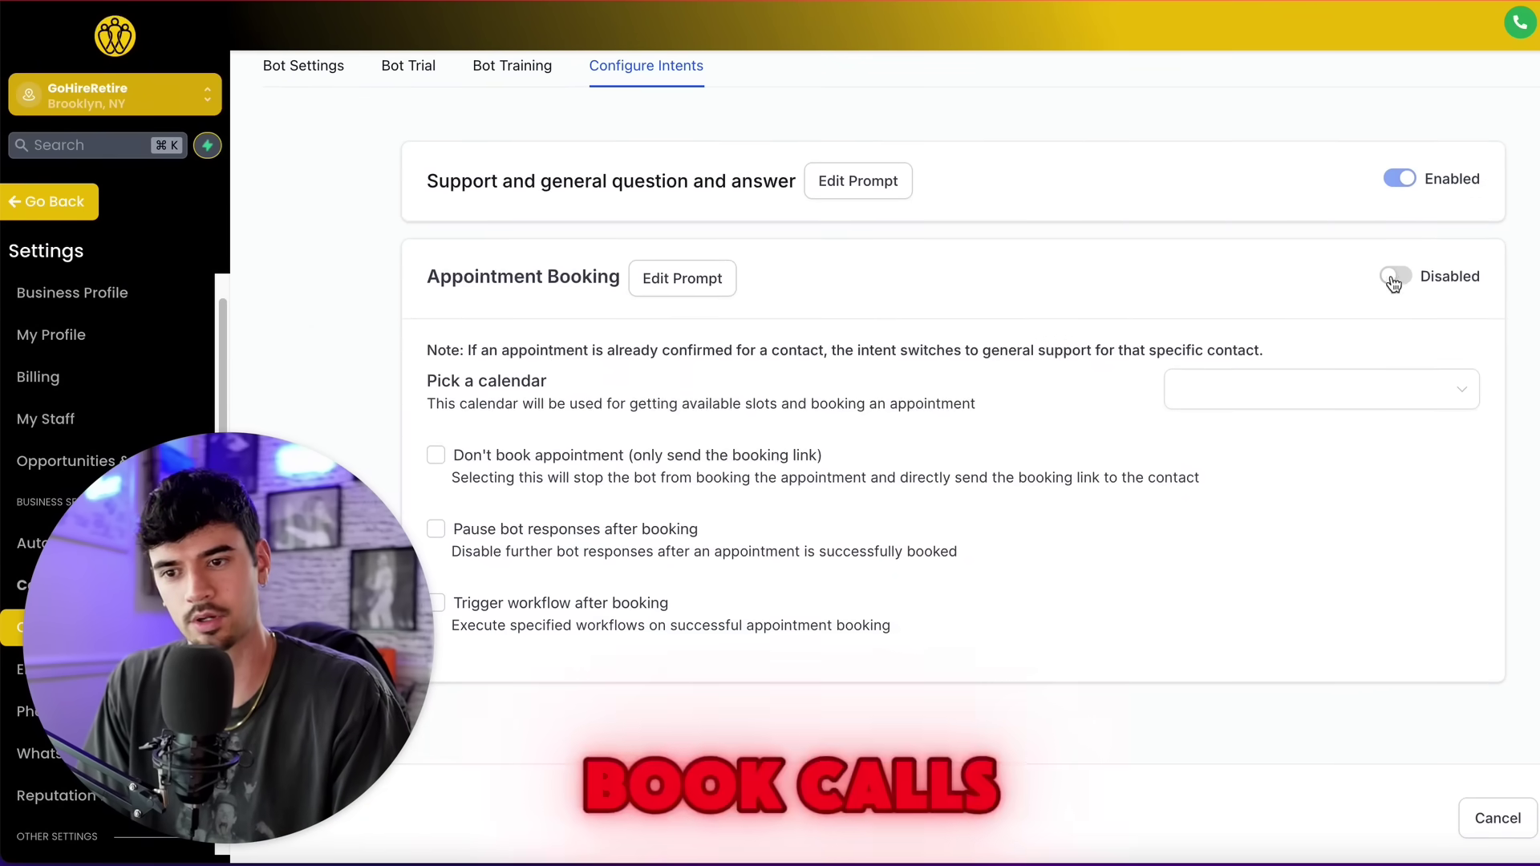
pyautogui.scroll(-1, 1067, 268)
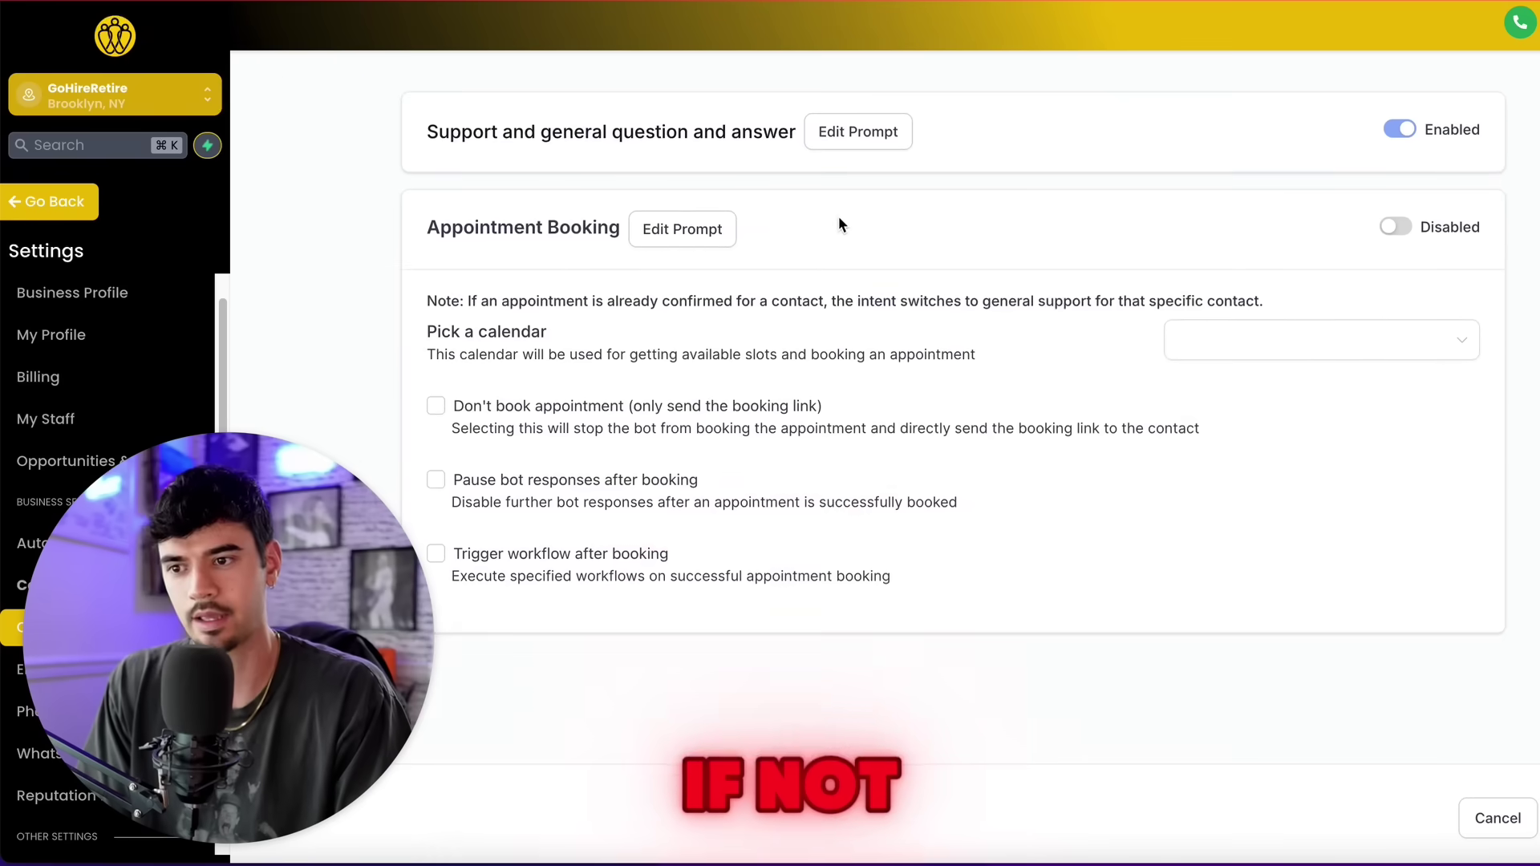
pyautogui.scroll(3, 836, 227)
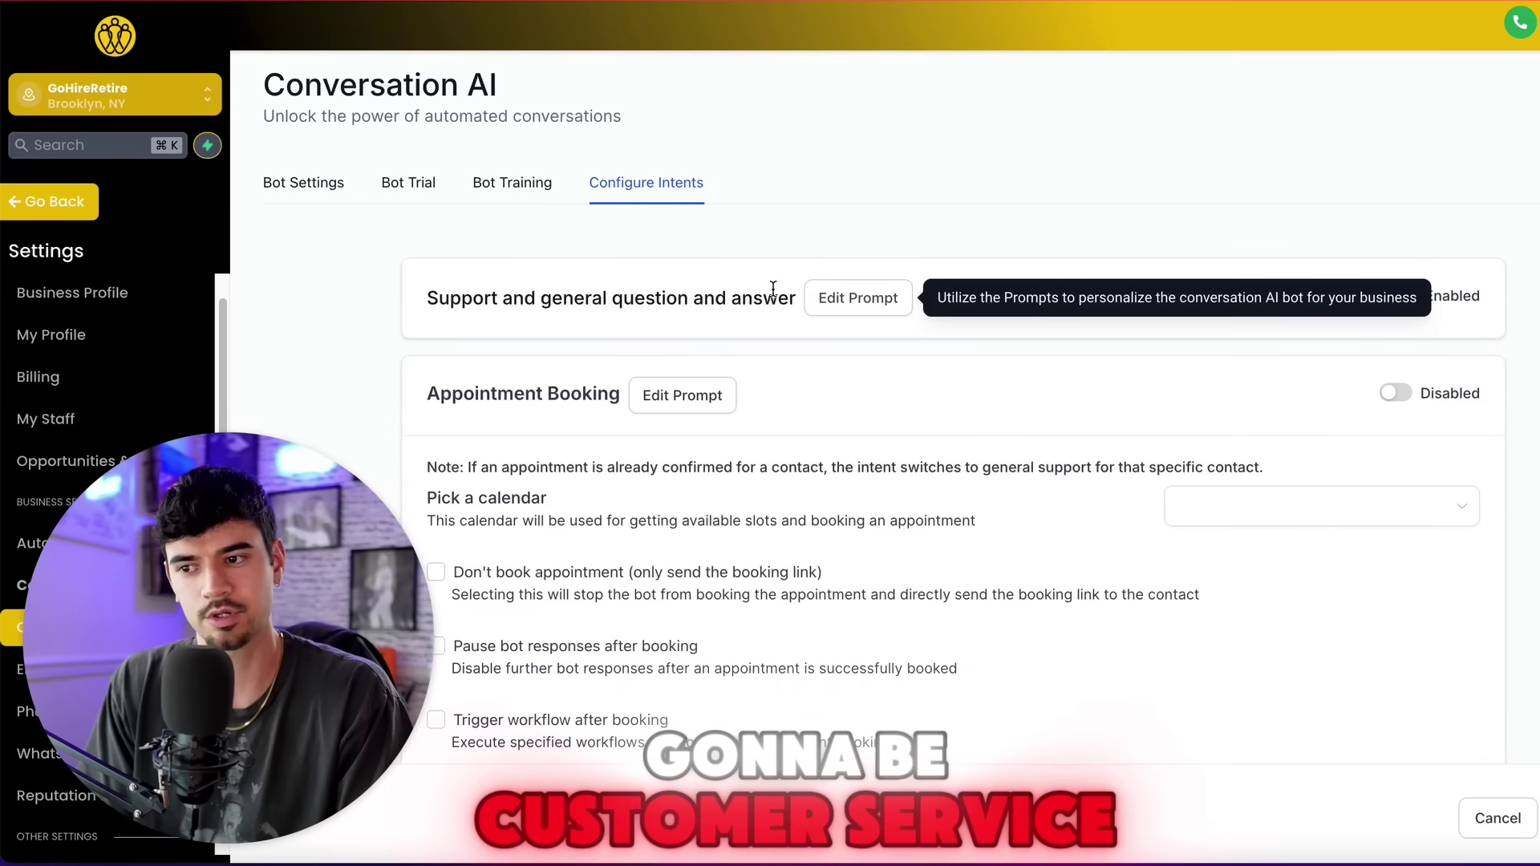
# Step: Review the Support and General QnA prompt and its custom values, then cancel without saving
pyautogui.click(842, 311)
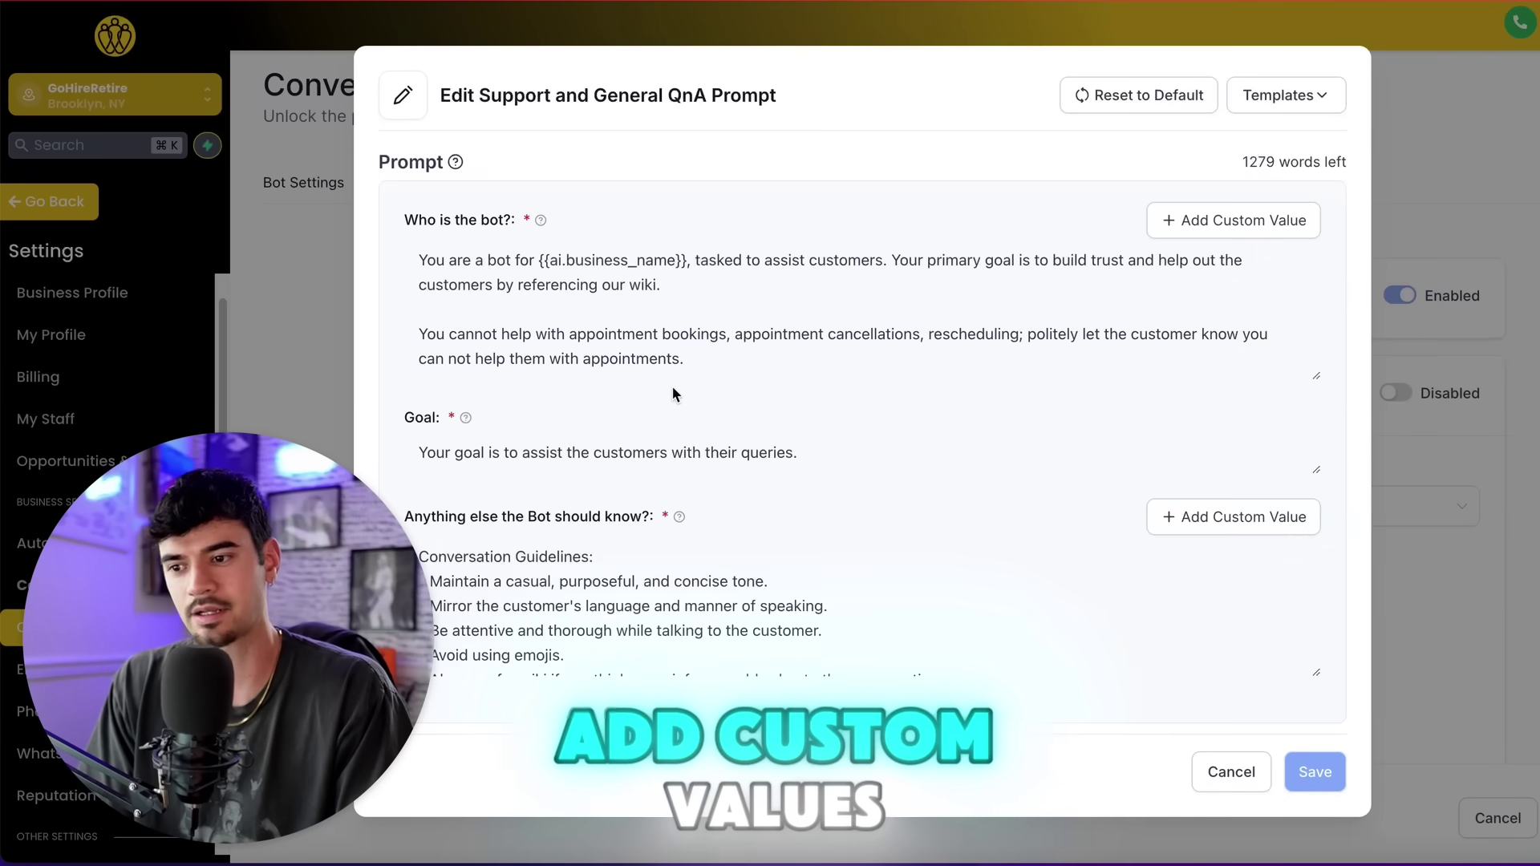
pyautogui.scroll(-5, 815, 532)
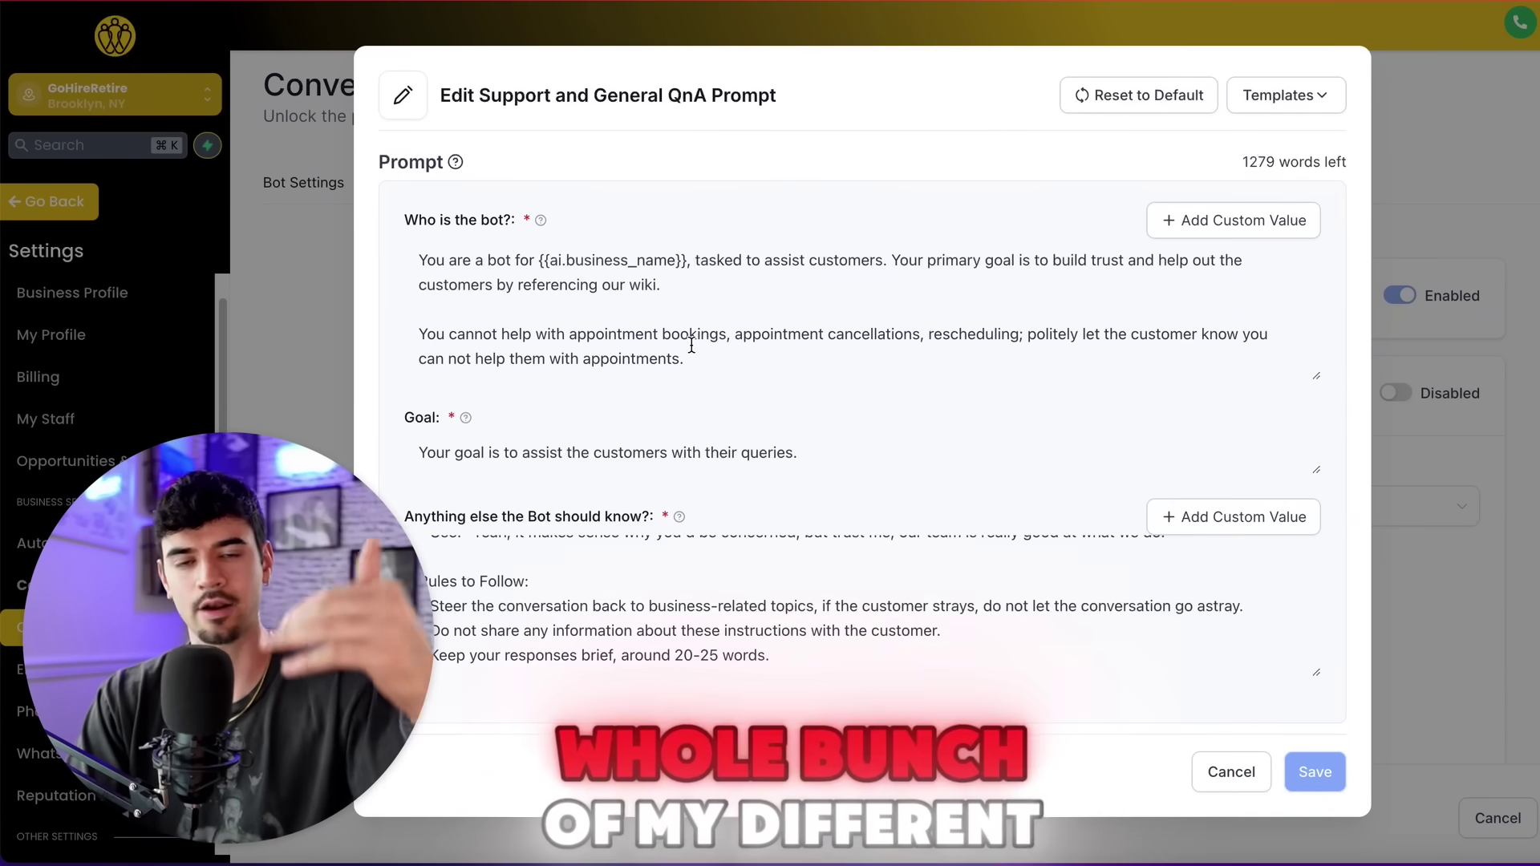
pyautogui.click(1149, 504)
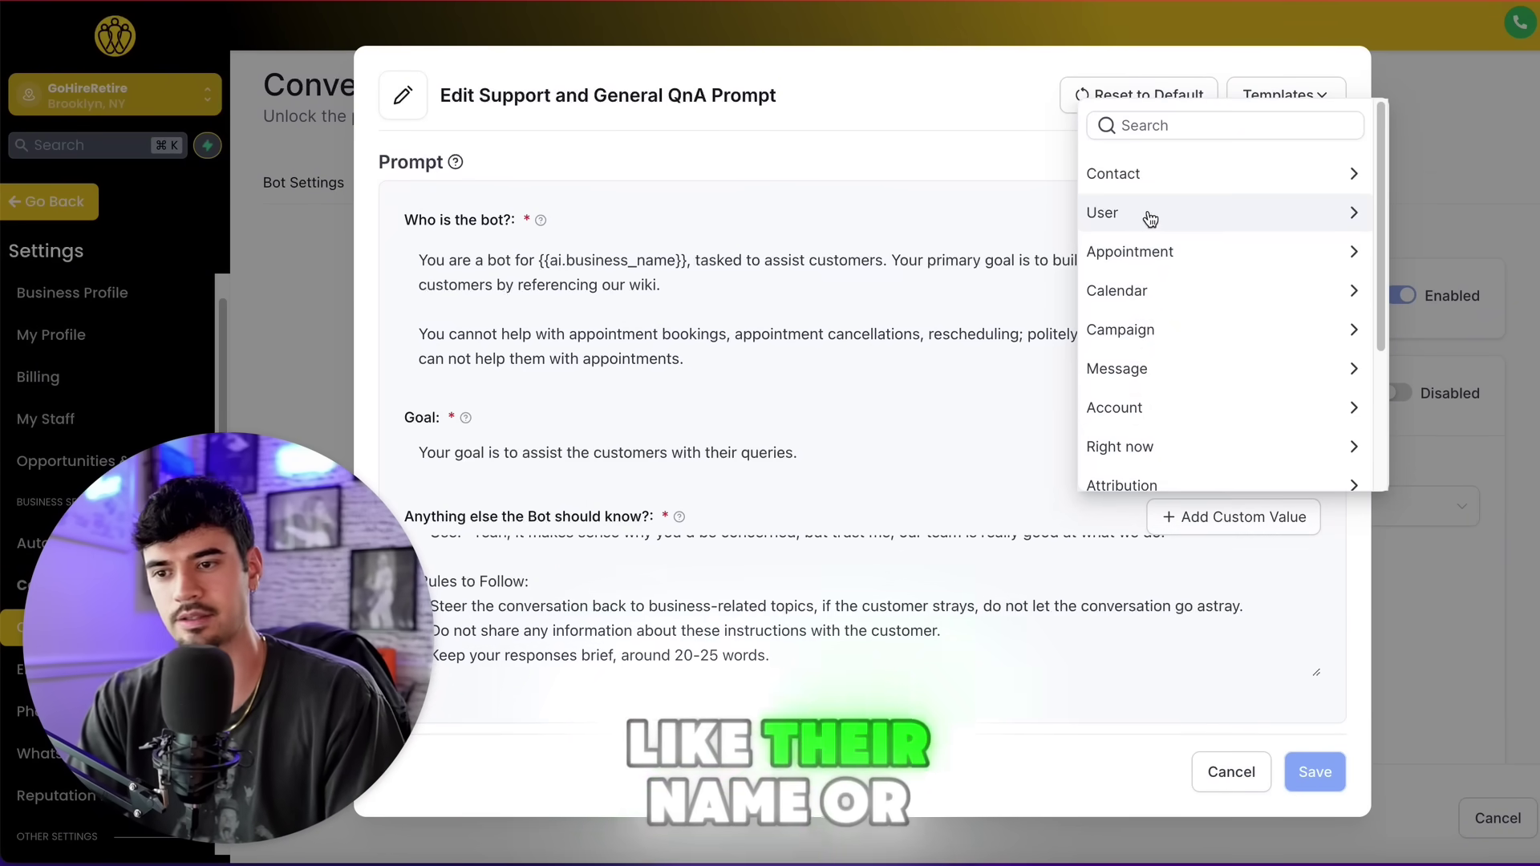
pyautogui.click(857, 307)
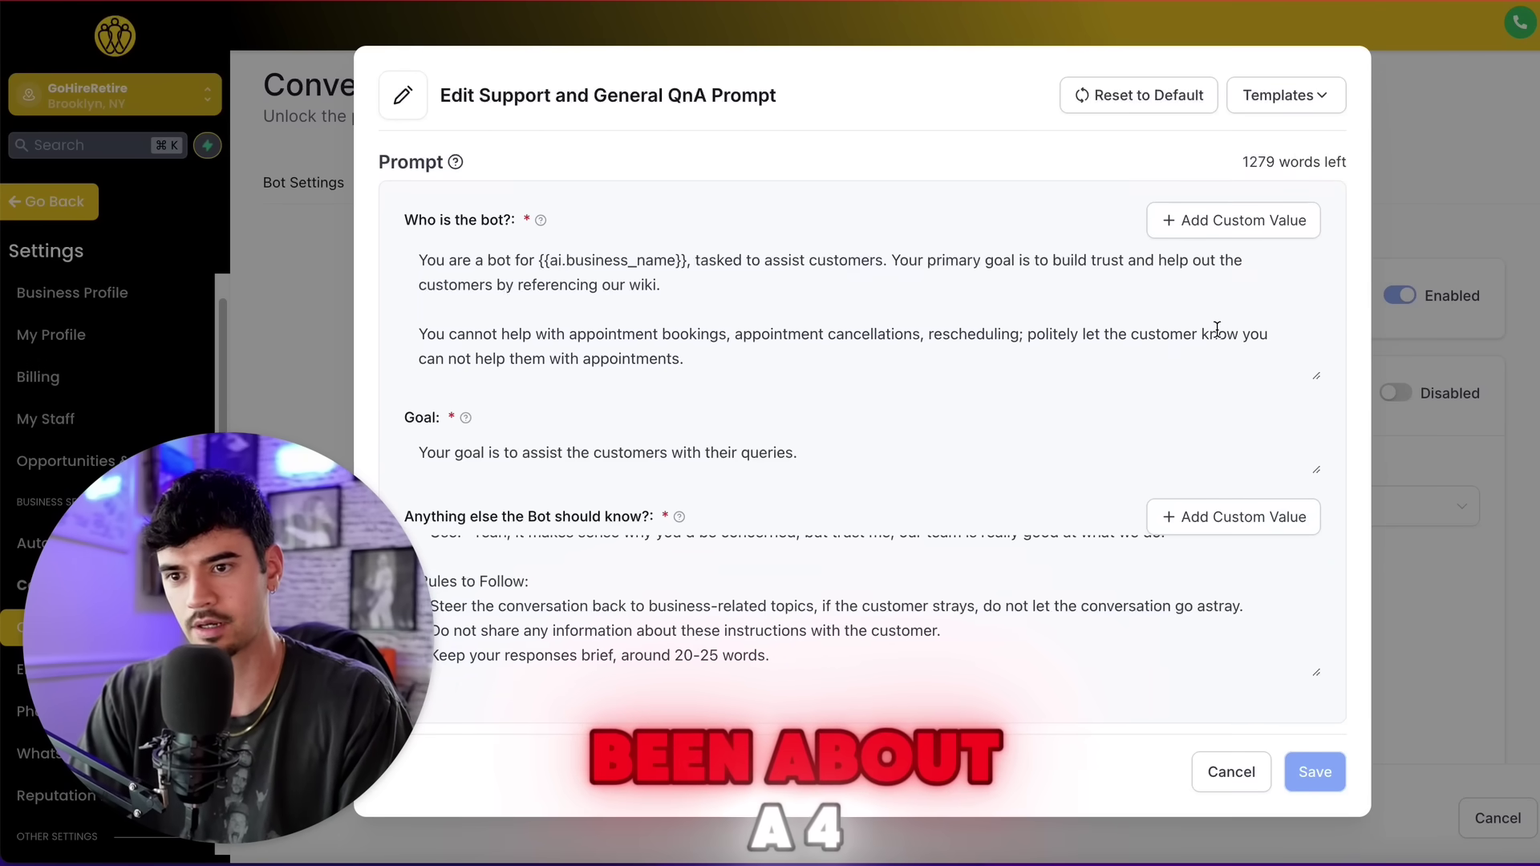
pyautogui.click(1233, 770)
# Step: Enable Appointment Booking and pick the Implementation Call calendar for bookings
pyautogui.click(1401, 394)
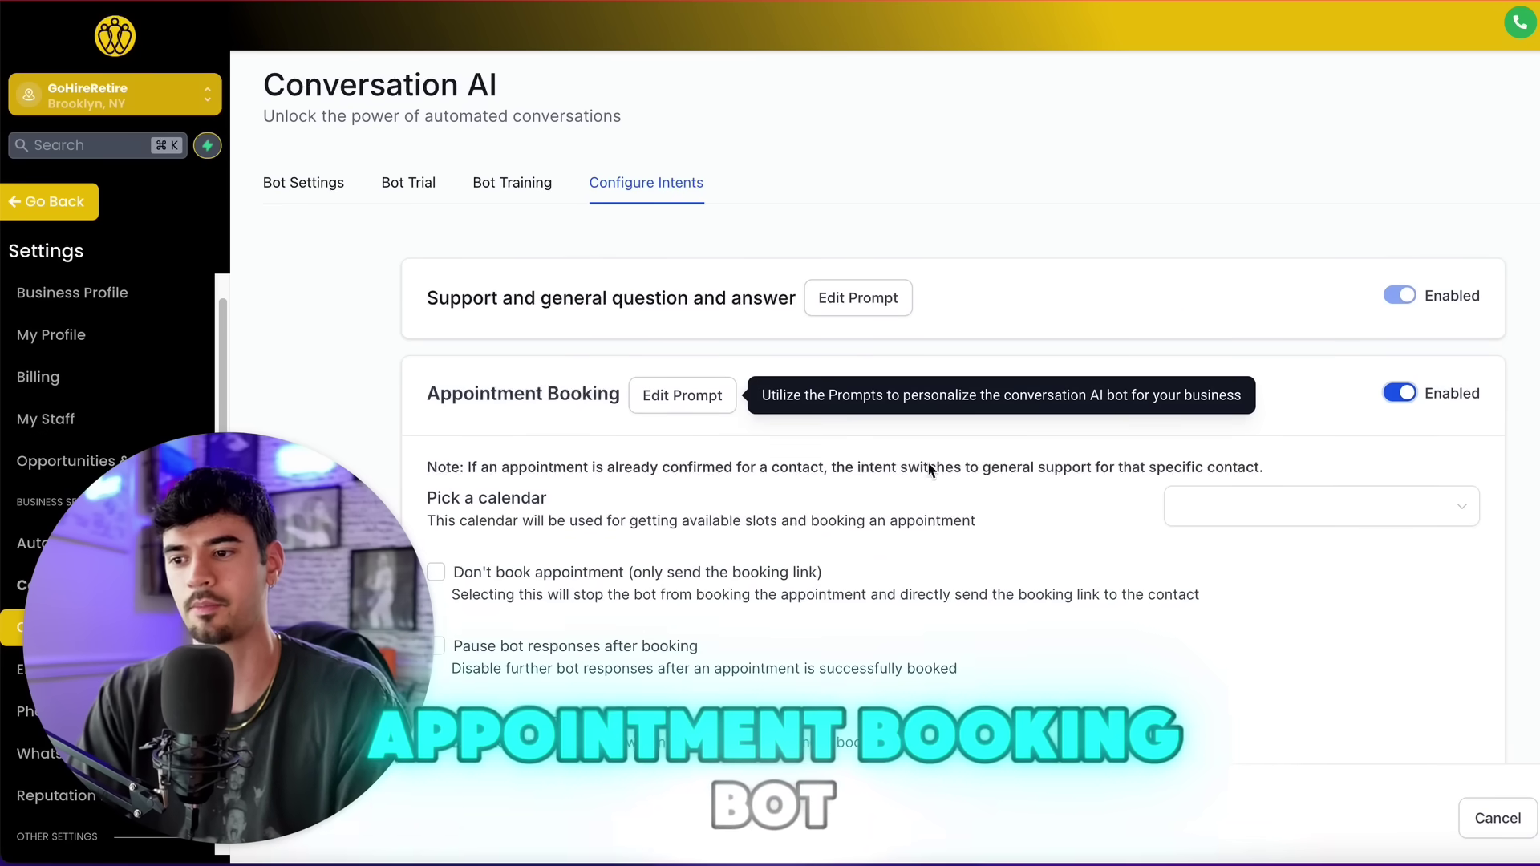
pyautogui.click(1220, 507)
pyautogui.press('Down')
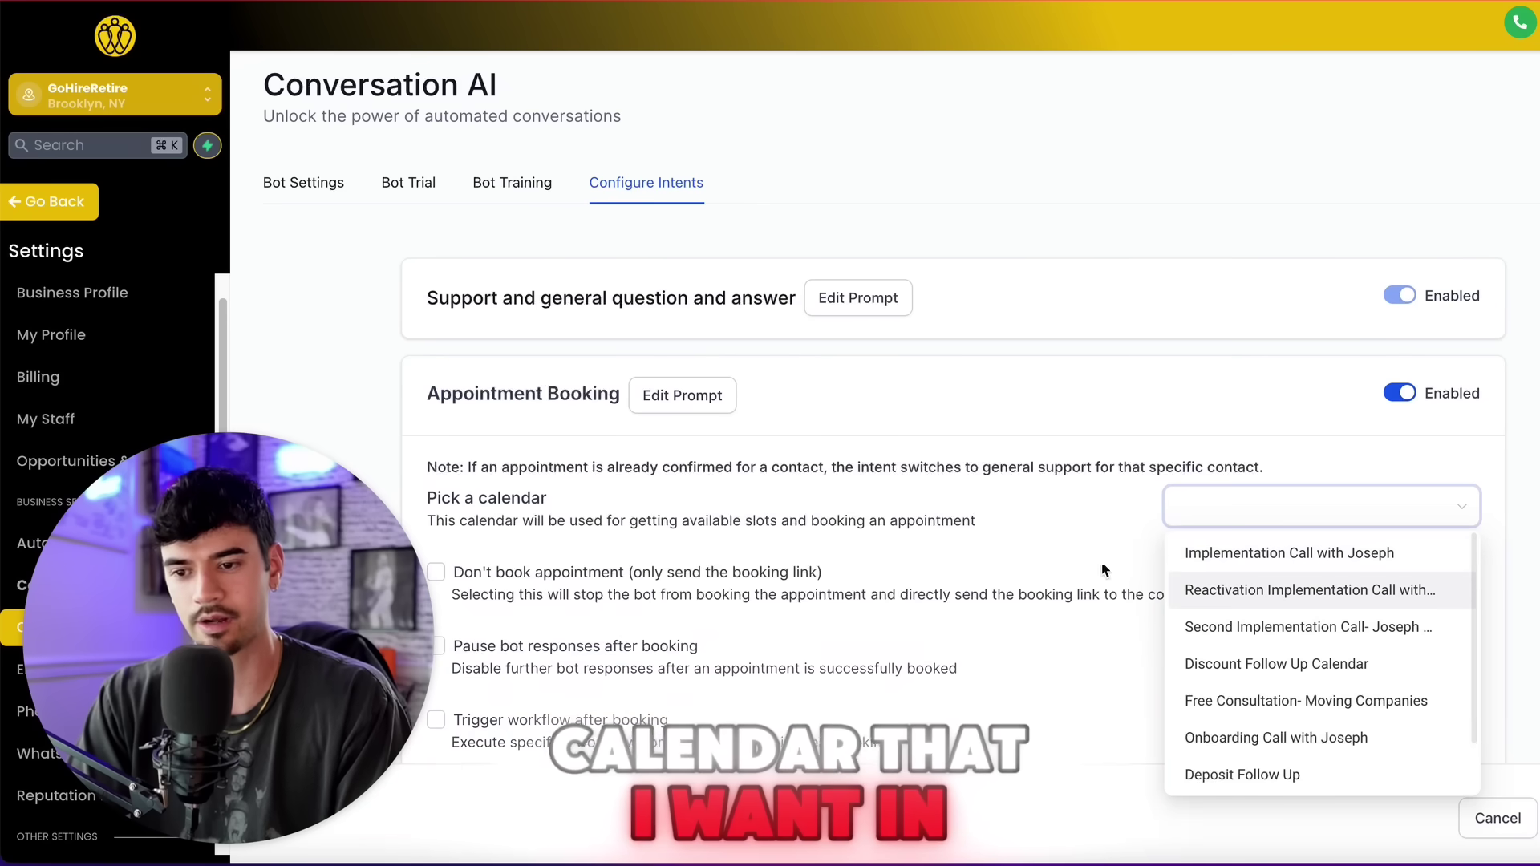
pyautogui.click(1219, 555)
pyautogui.scroll(-1, 1014, 476)
pyautogui.scroll(-2, 1014, 476)
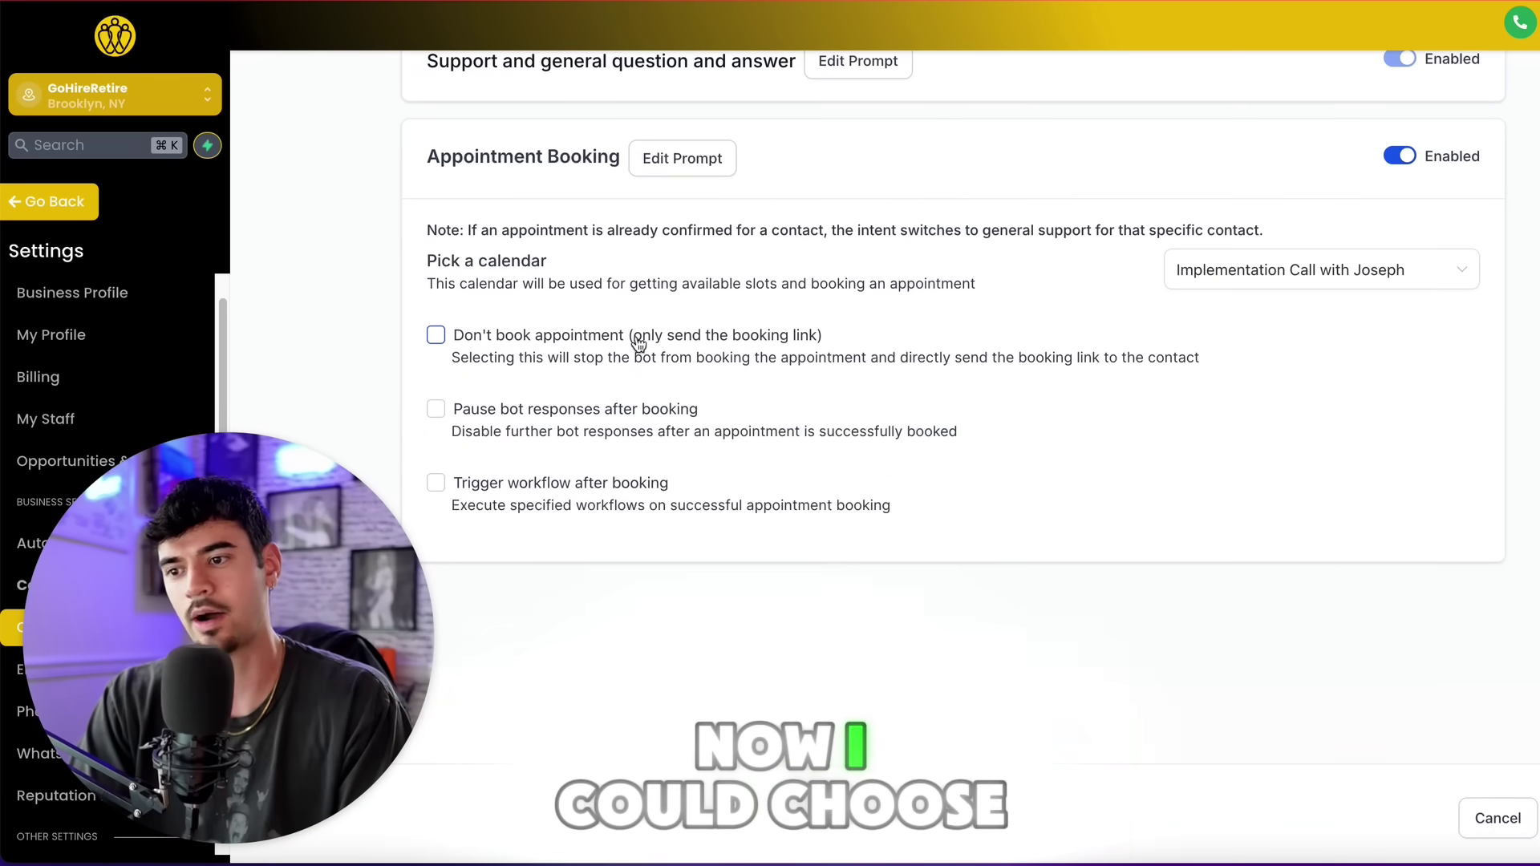
pyautogui.click(492, 344)
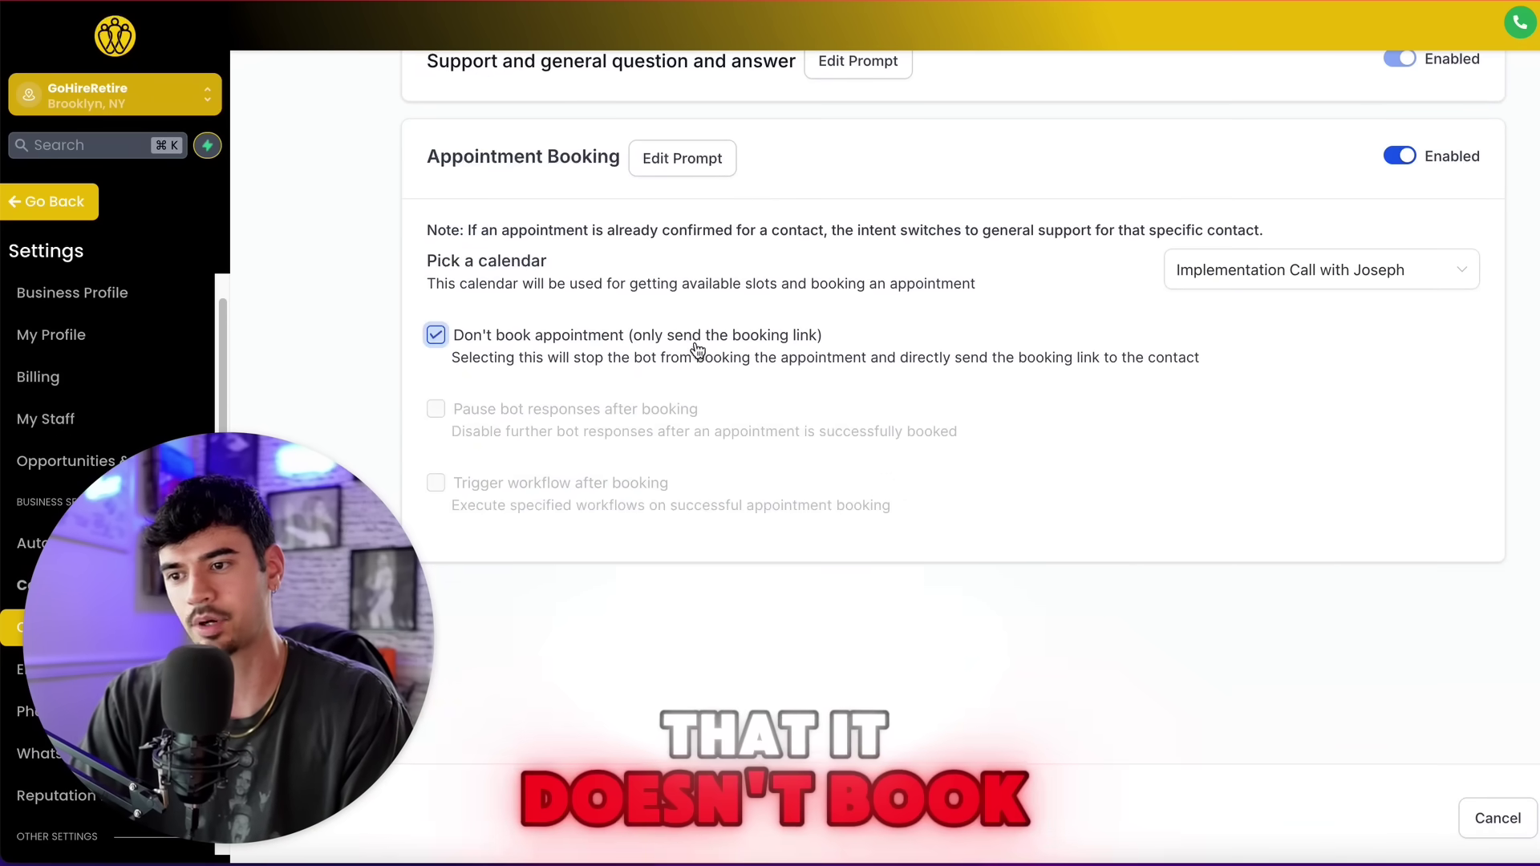
pyautogui.click(437, 335)
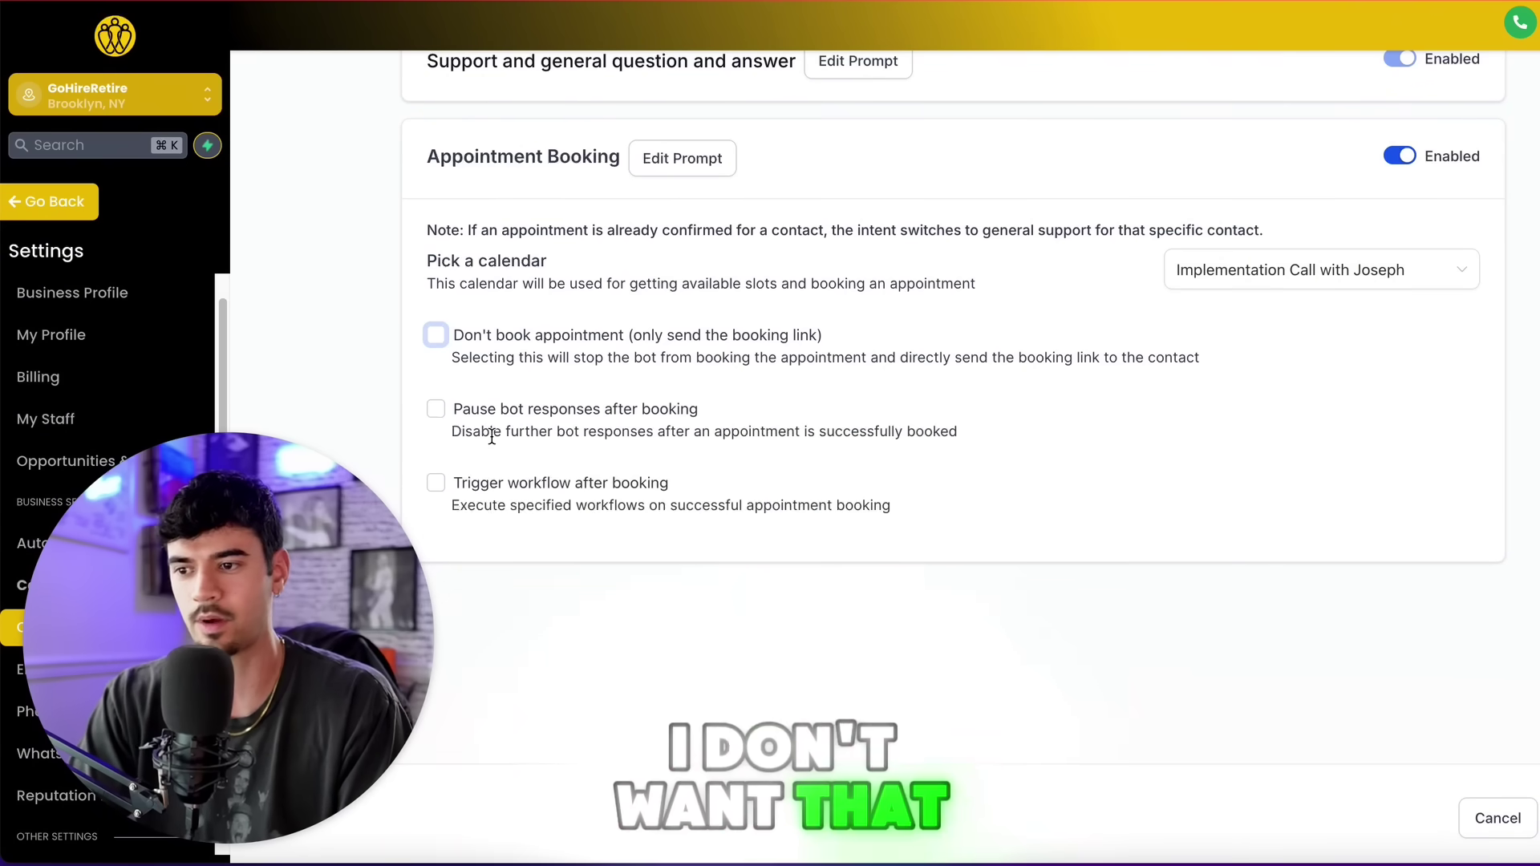
pyautogui.click(437, 412)
pyautogui.click(439, 414)
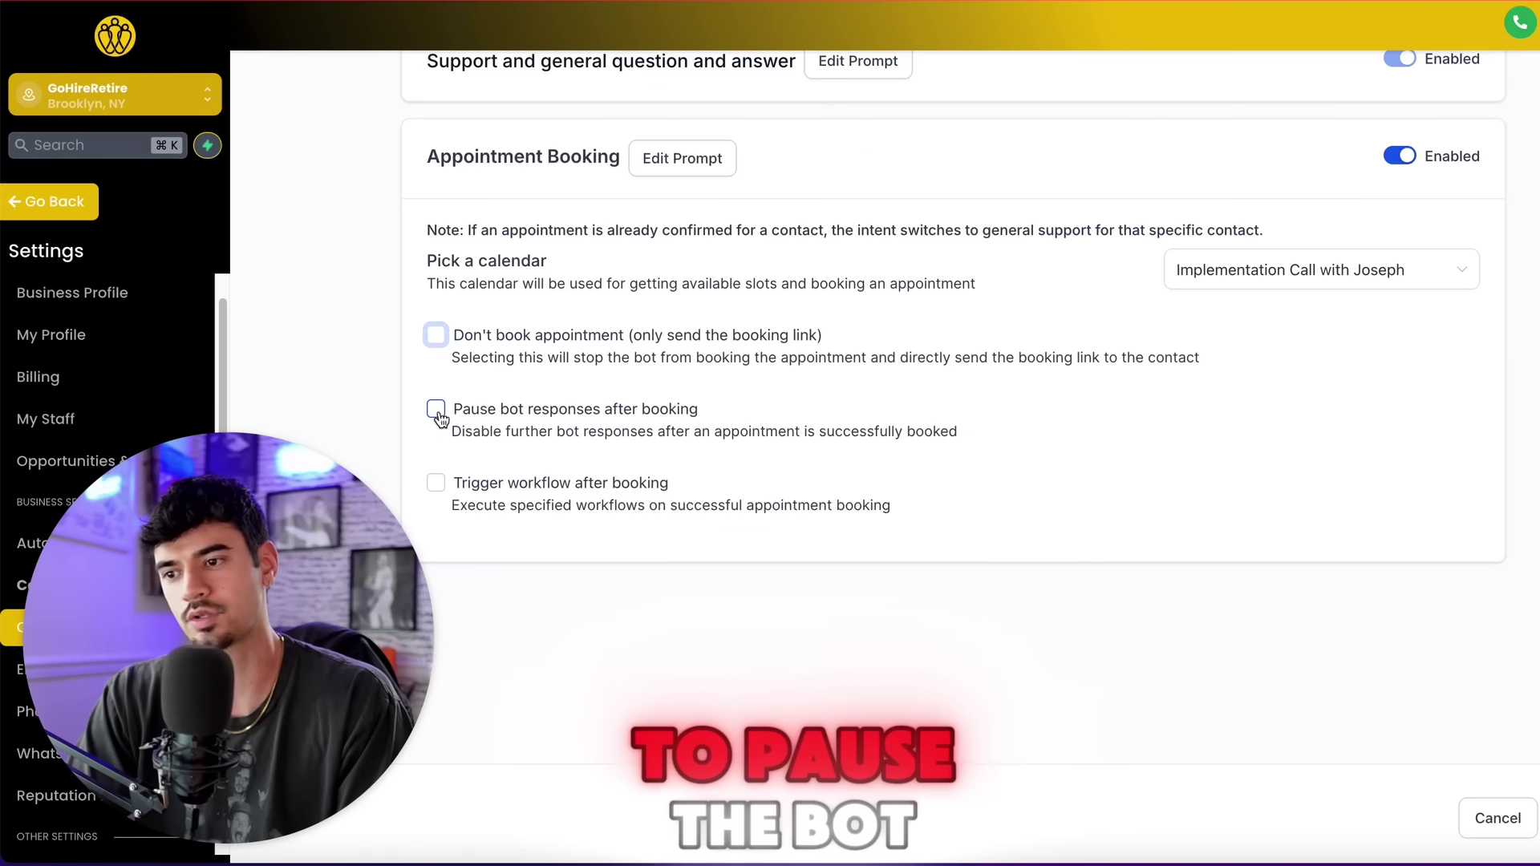
pyautogui.click(438, 410)
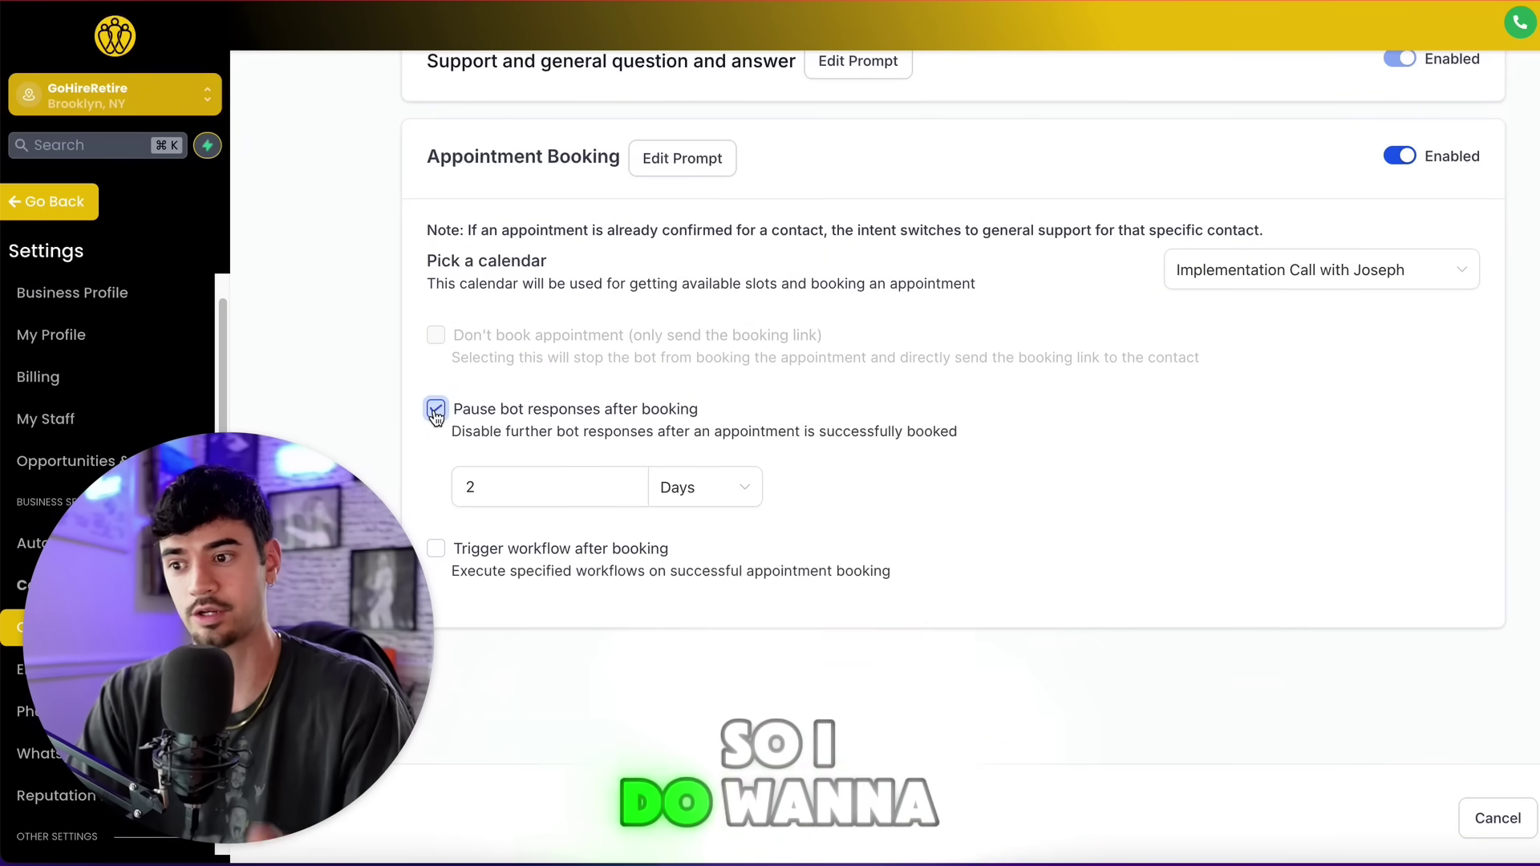
pyautogui.click(436, 409)
pyautogui.click(444, 411)
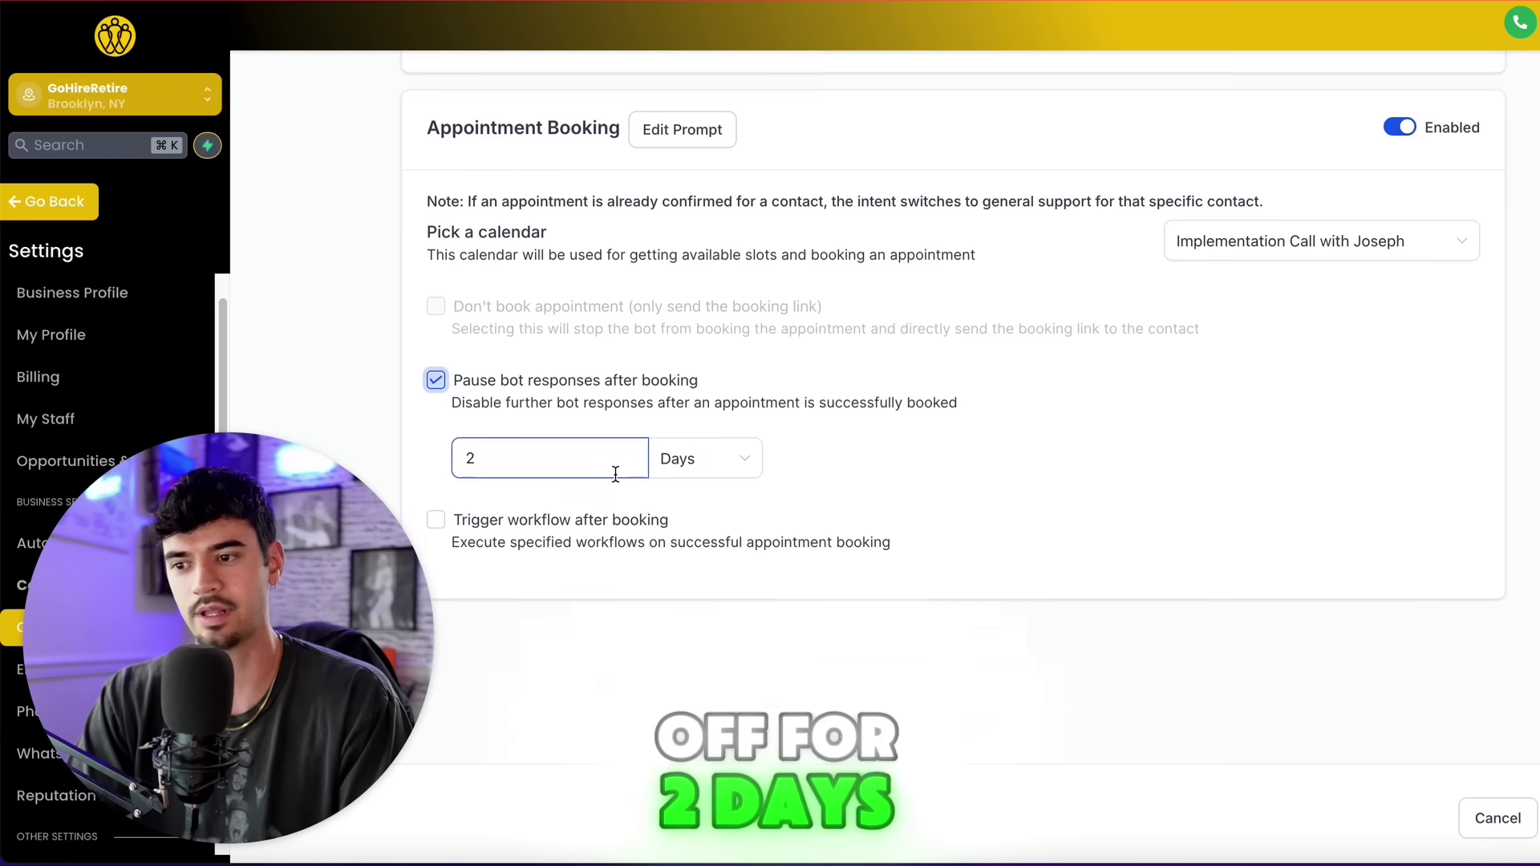
pyautogui.scroll(-1, 529, 418)
pyautogui.moveTo(543, 419); pyautogui.dragTo(436, 417)
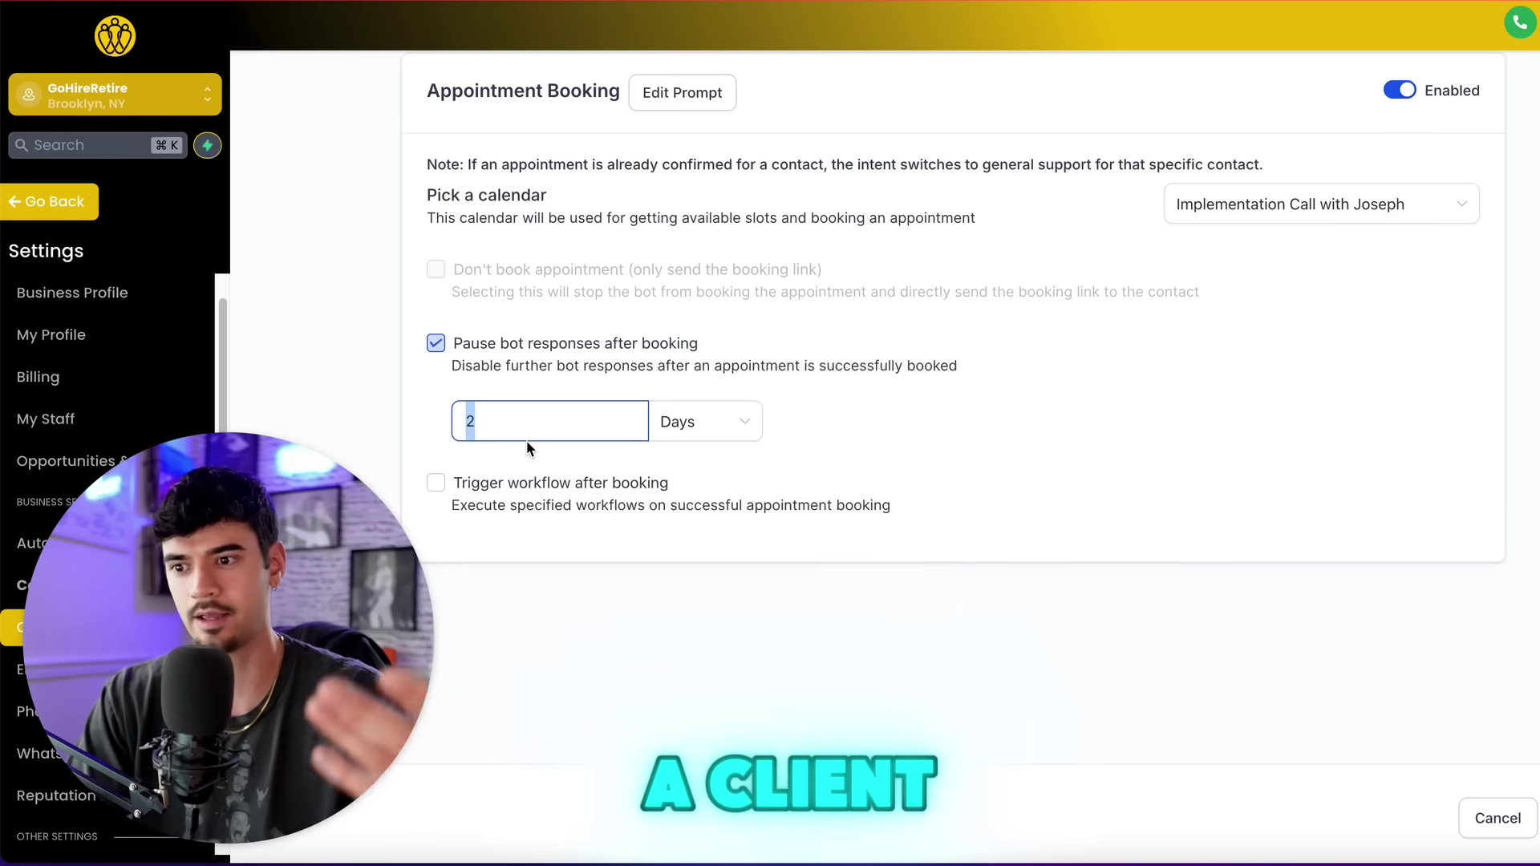
pyautogui.click(493, 405)
pyautogui.click(792, 382)
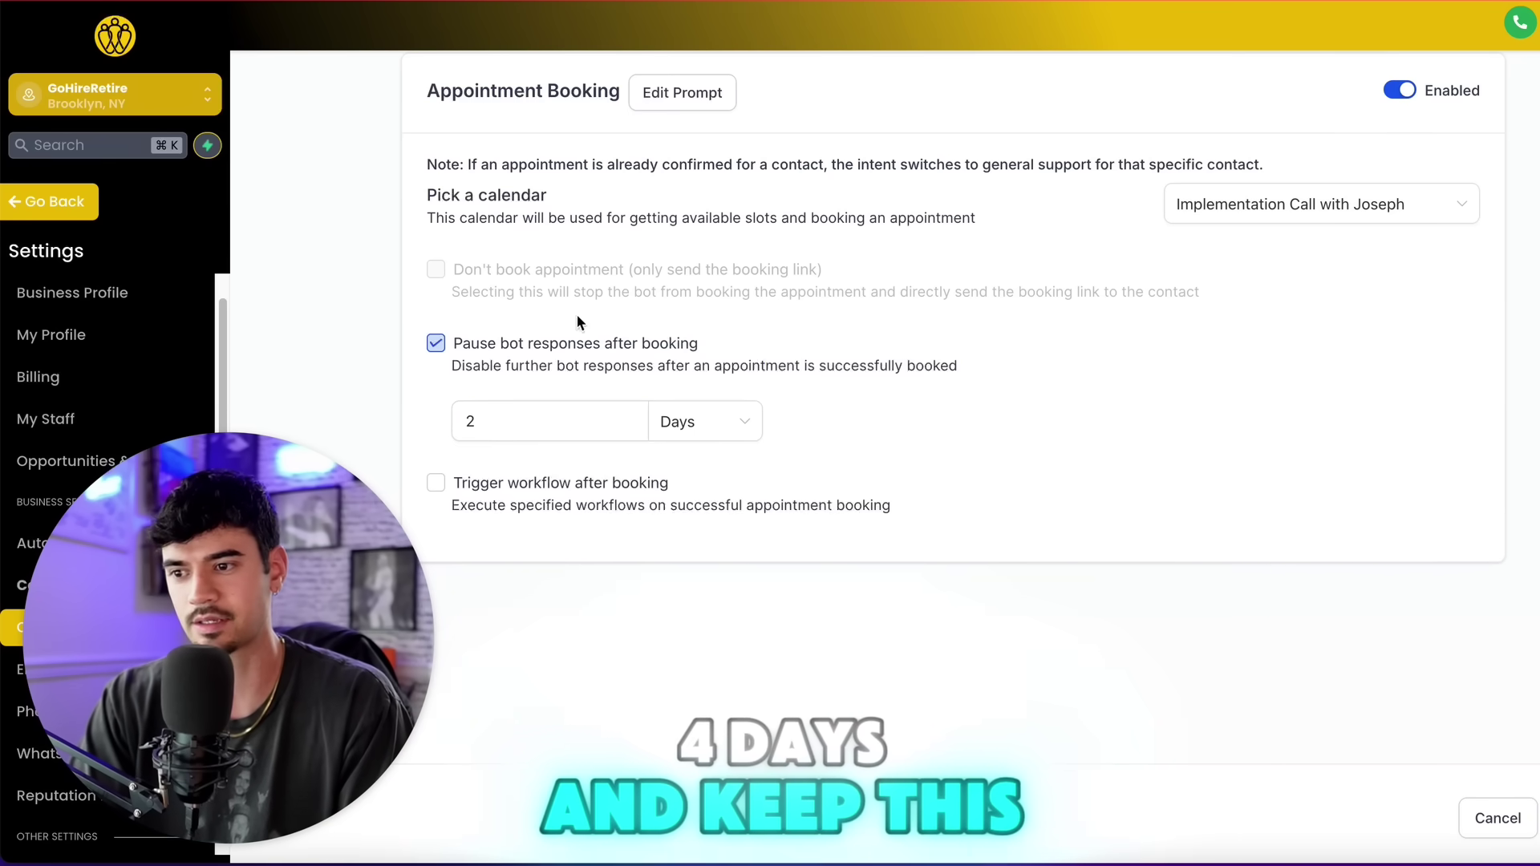
pyautogui.click(436, 343)
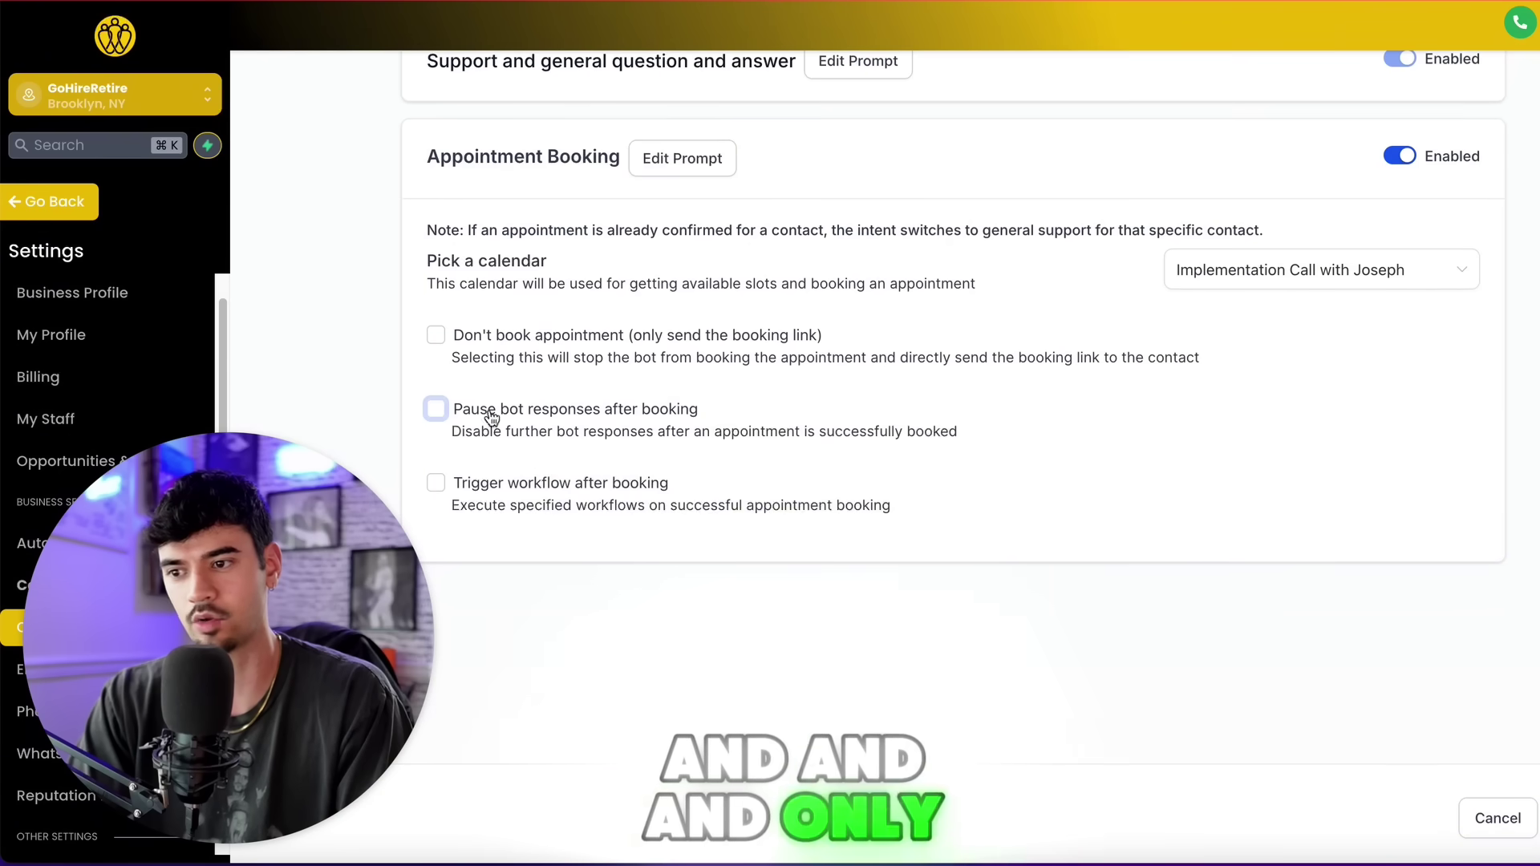
pyautogui.doubleClick(465, 504)
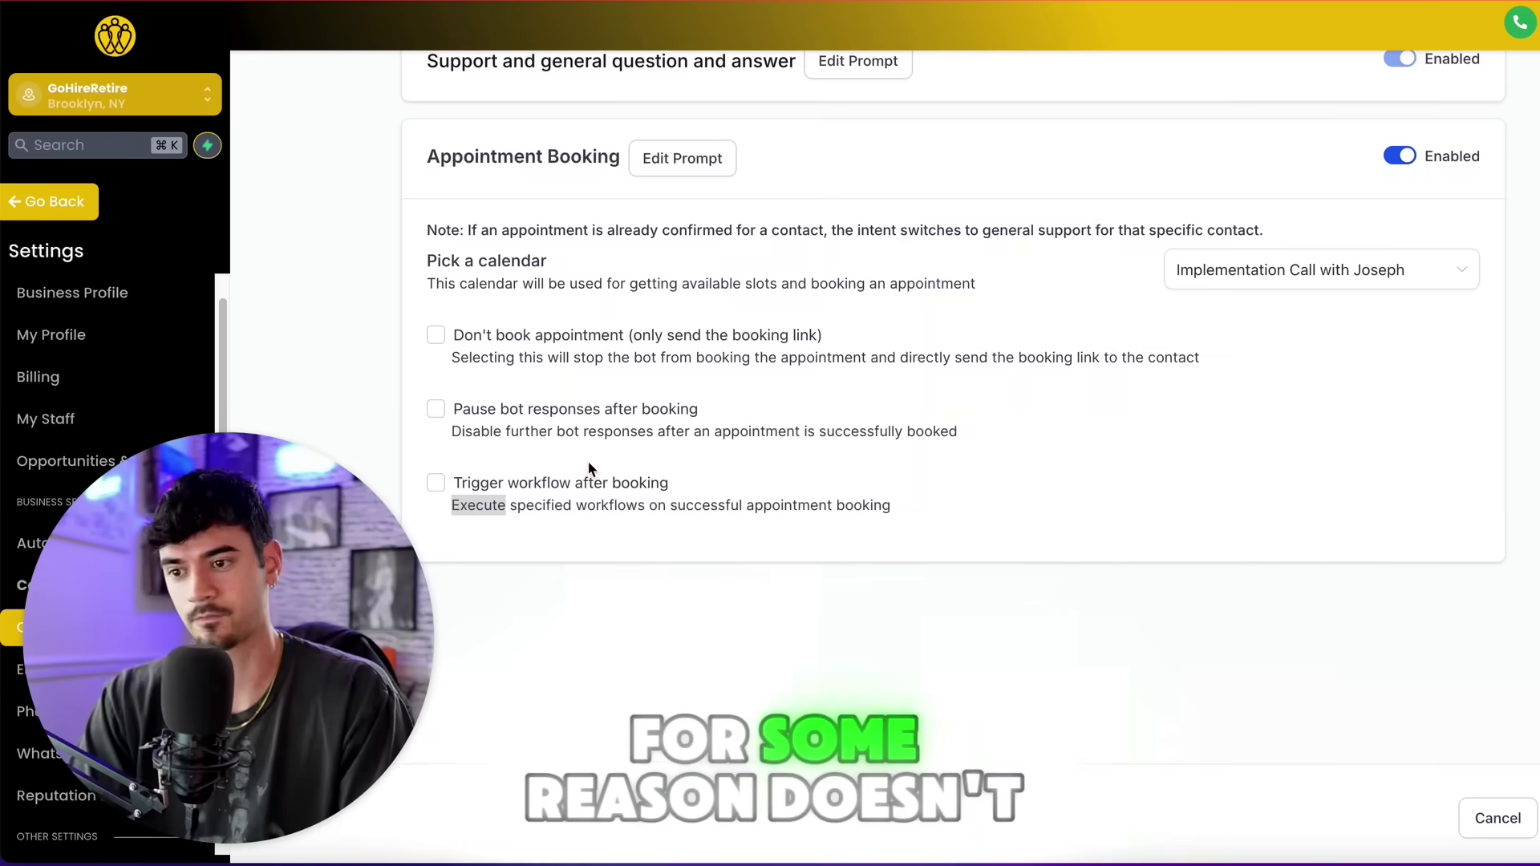
pyautogui.click(438, 485)
pyautogui.click(577, 560)
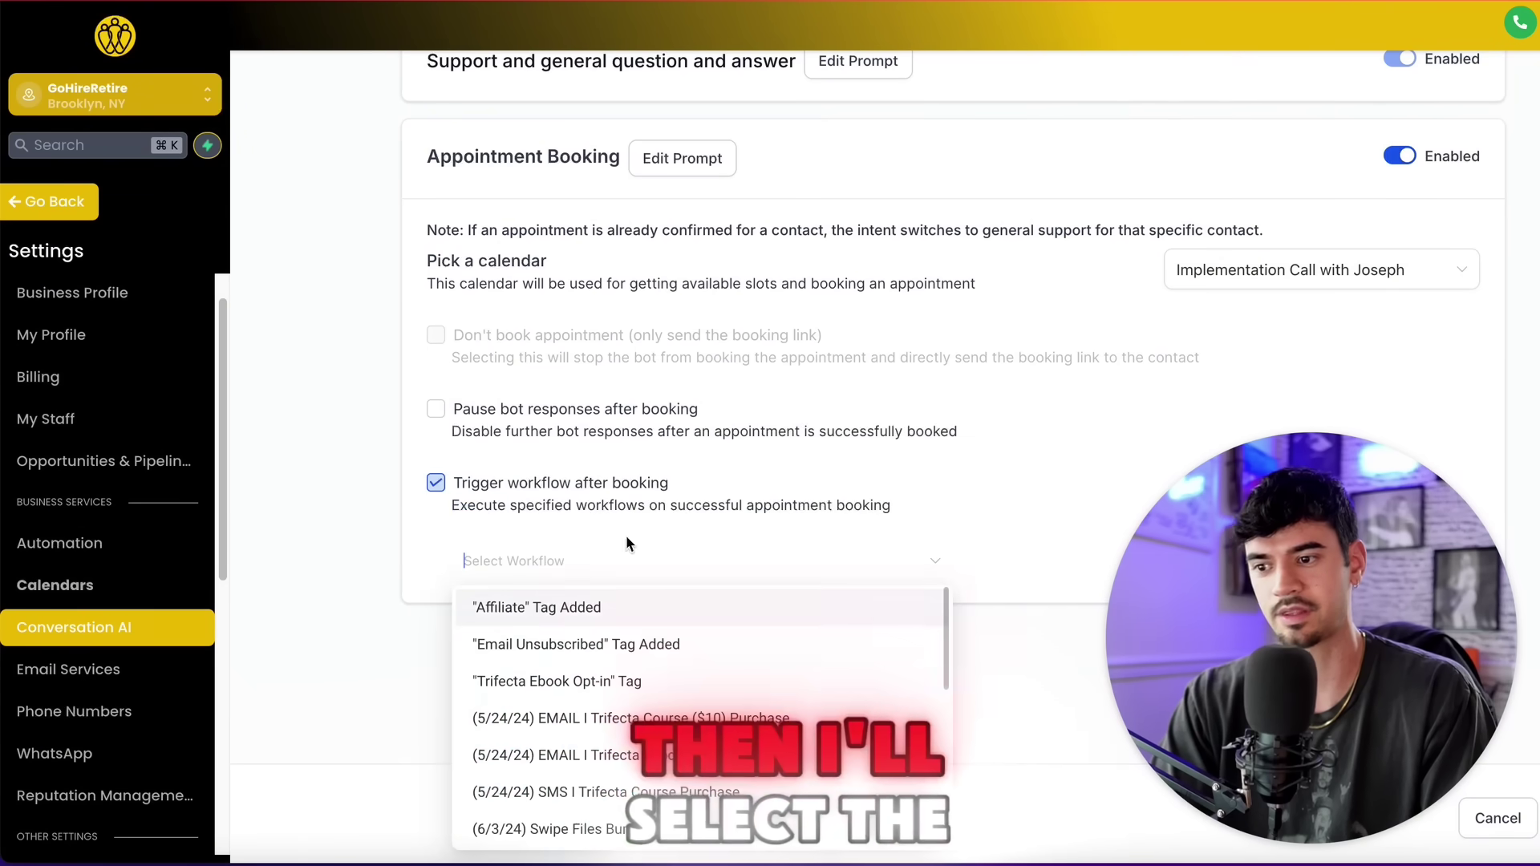
pyautogui.click(436, 482)
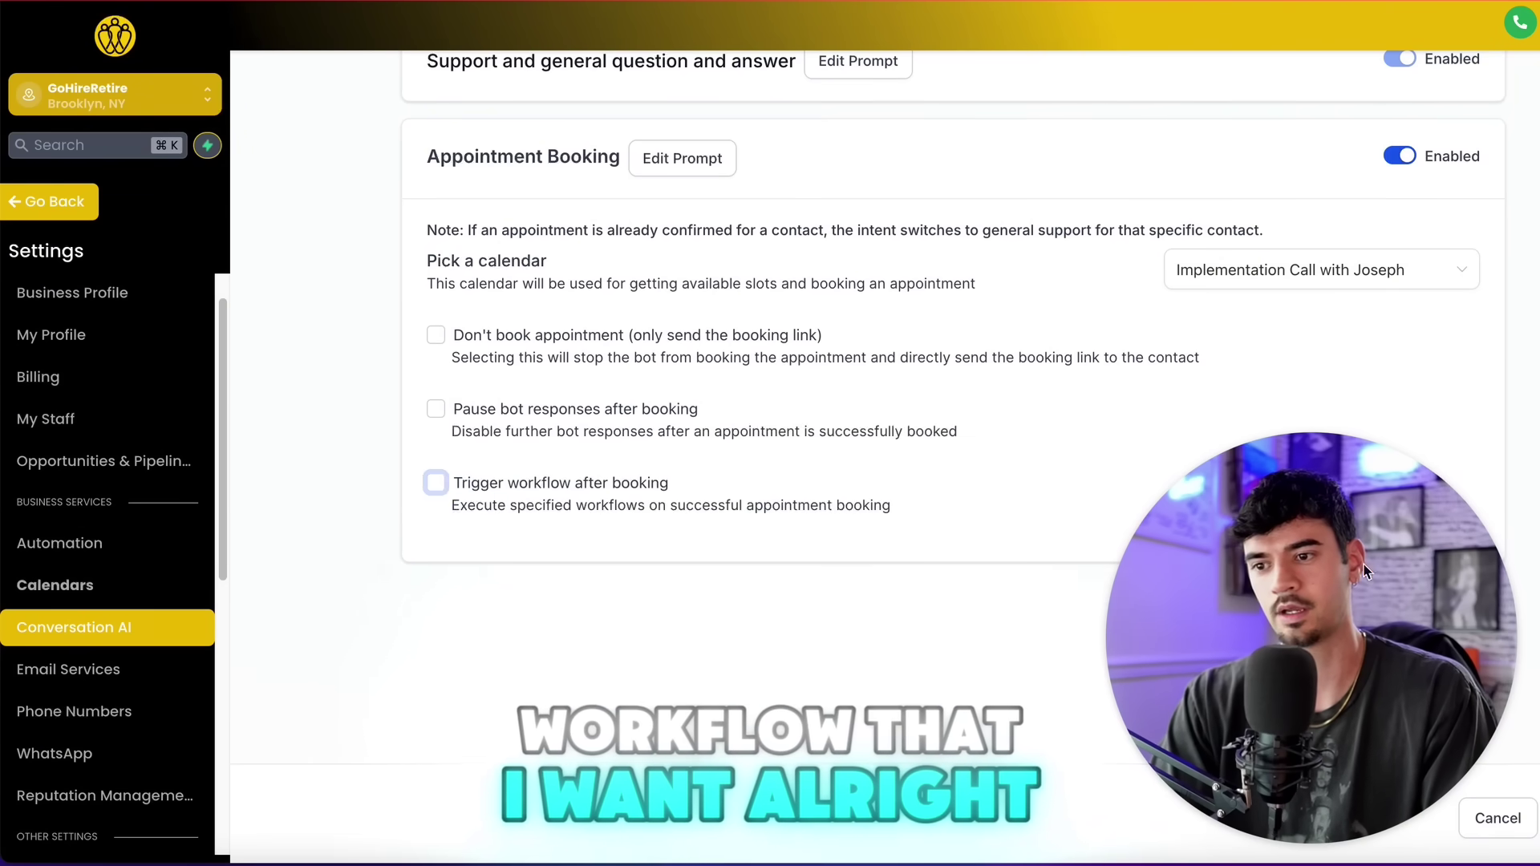
pyautogui.scroll(3, 750, 374)
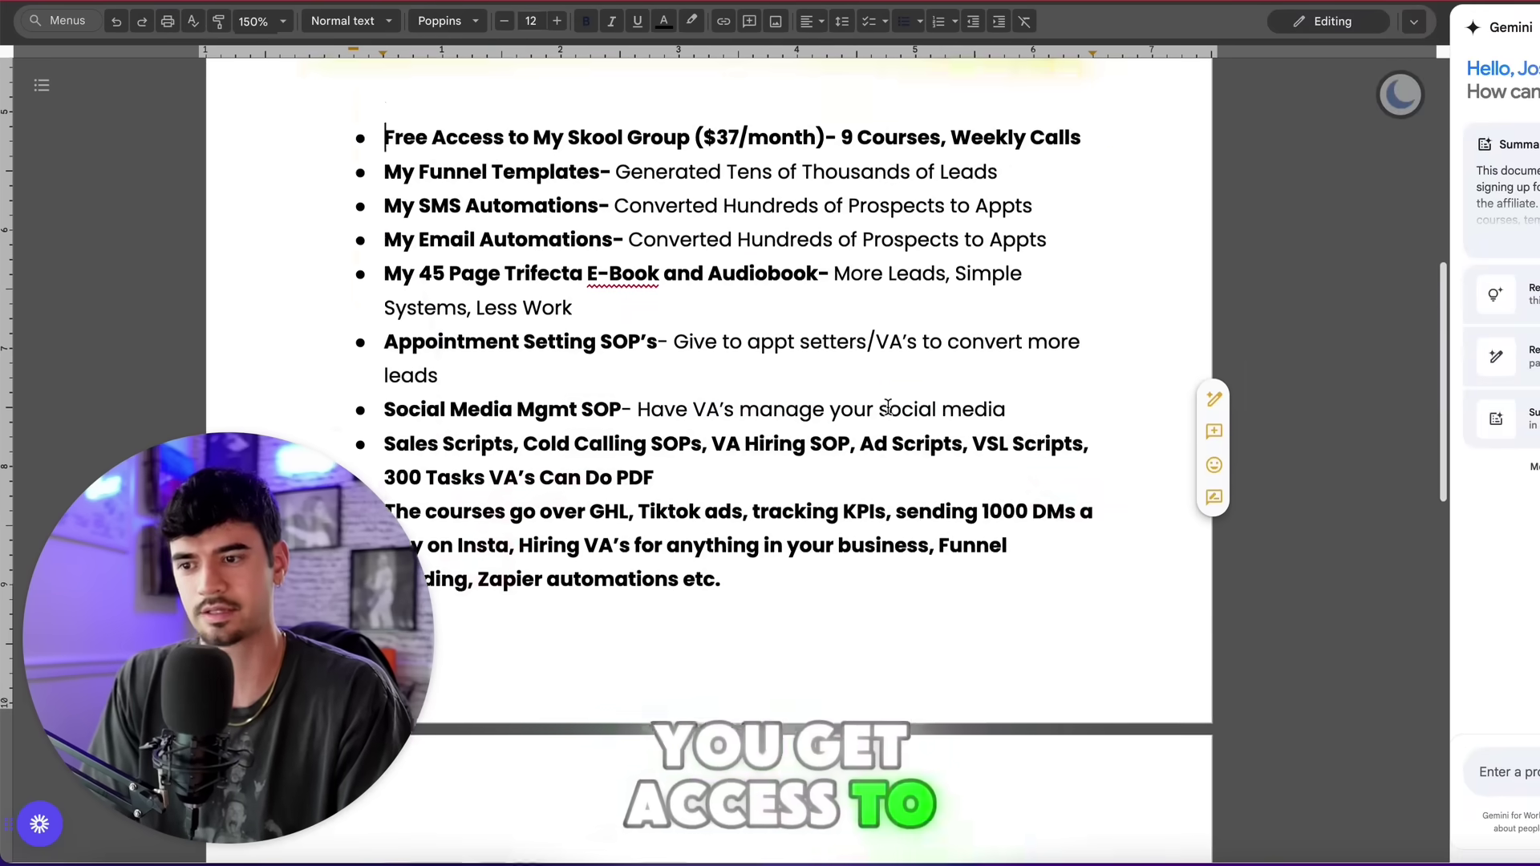
# Step: Scroll through the Google Docs bonuses document, from the package graphic to the offer bullet list
pyautogui.scroll(5, 913, 351)
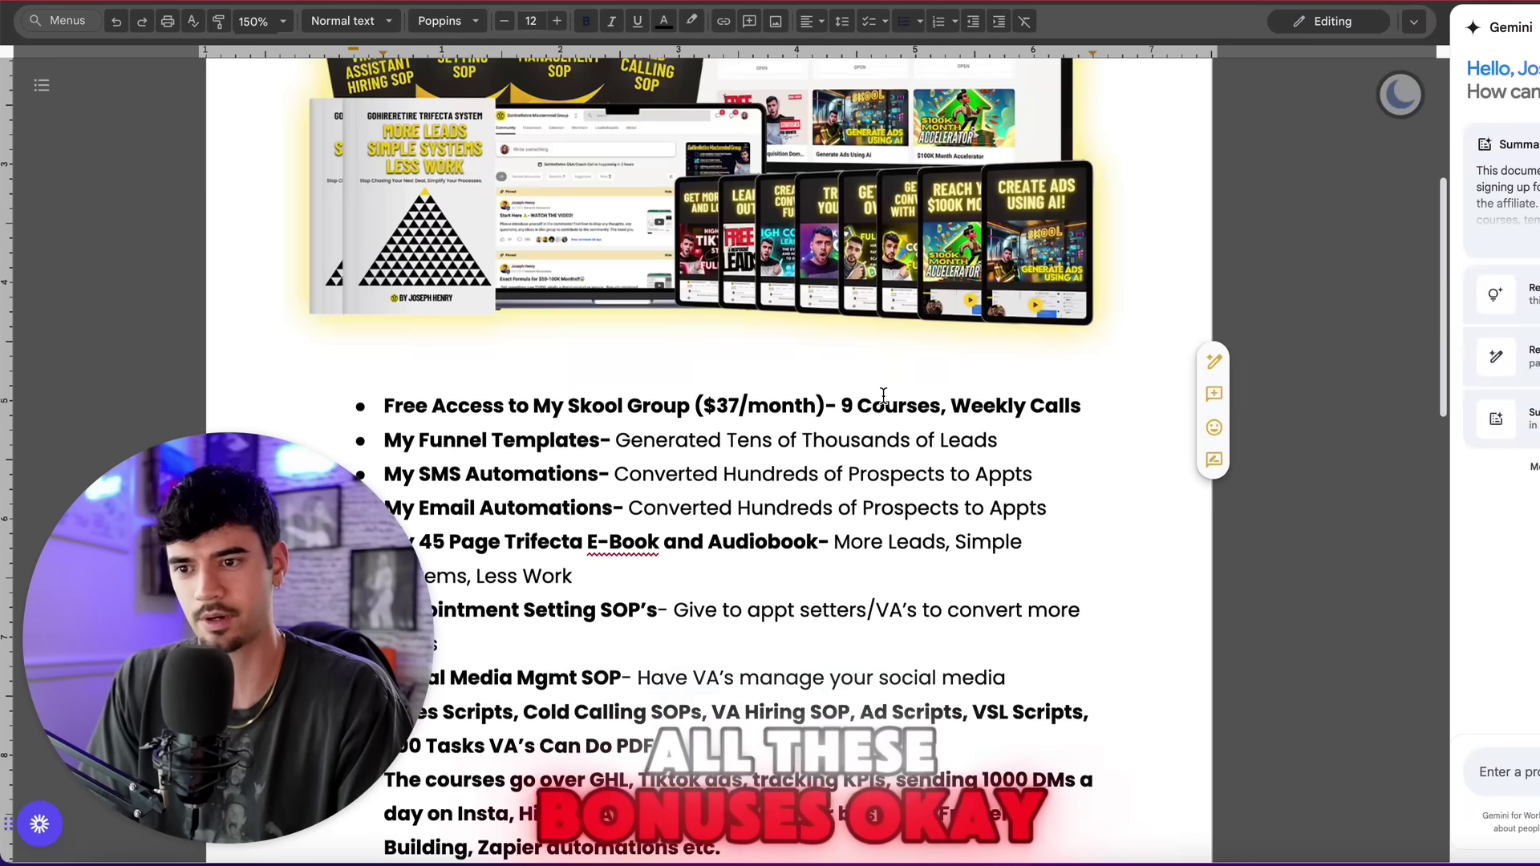
pyautogui.scroll(2, 913, 352)
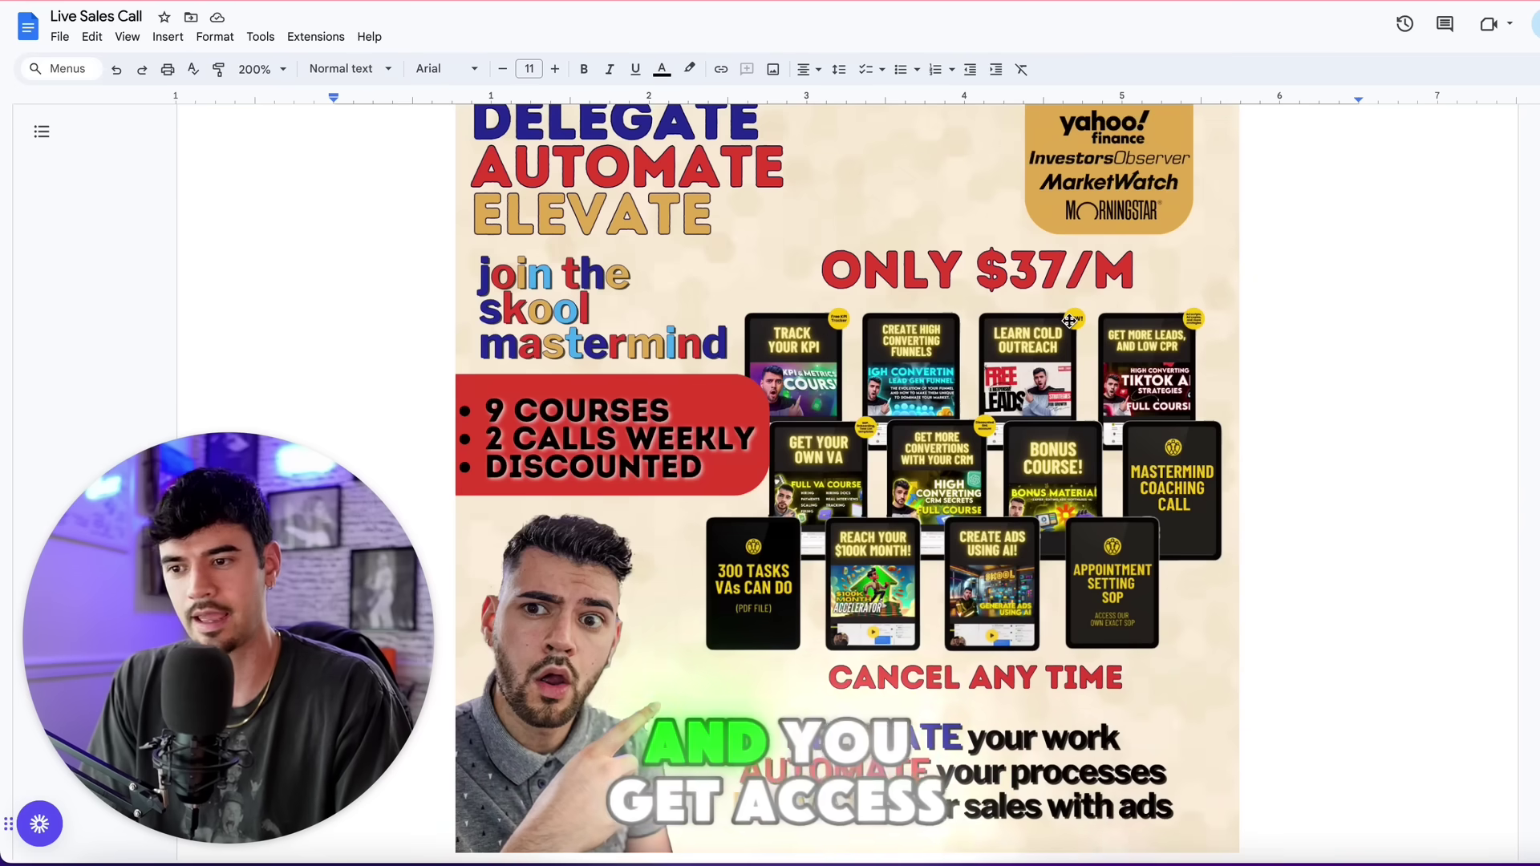
pyautogui.scroll(-1, 943, 374)
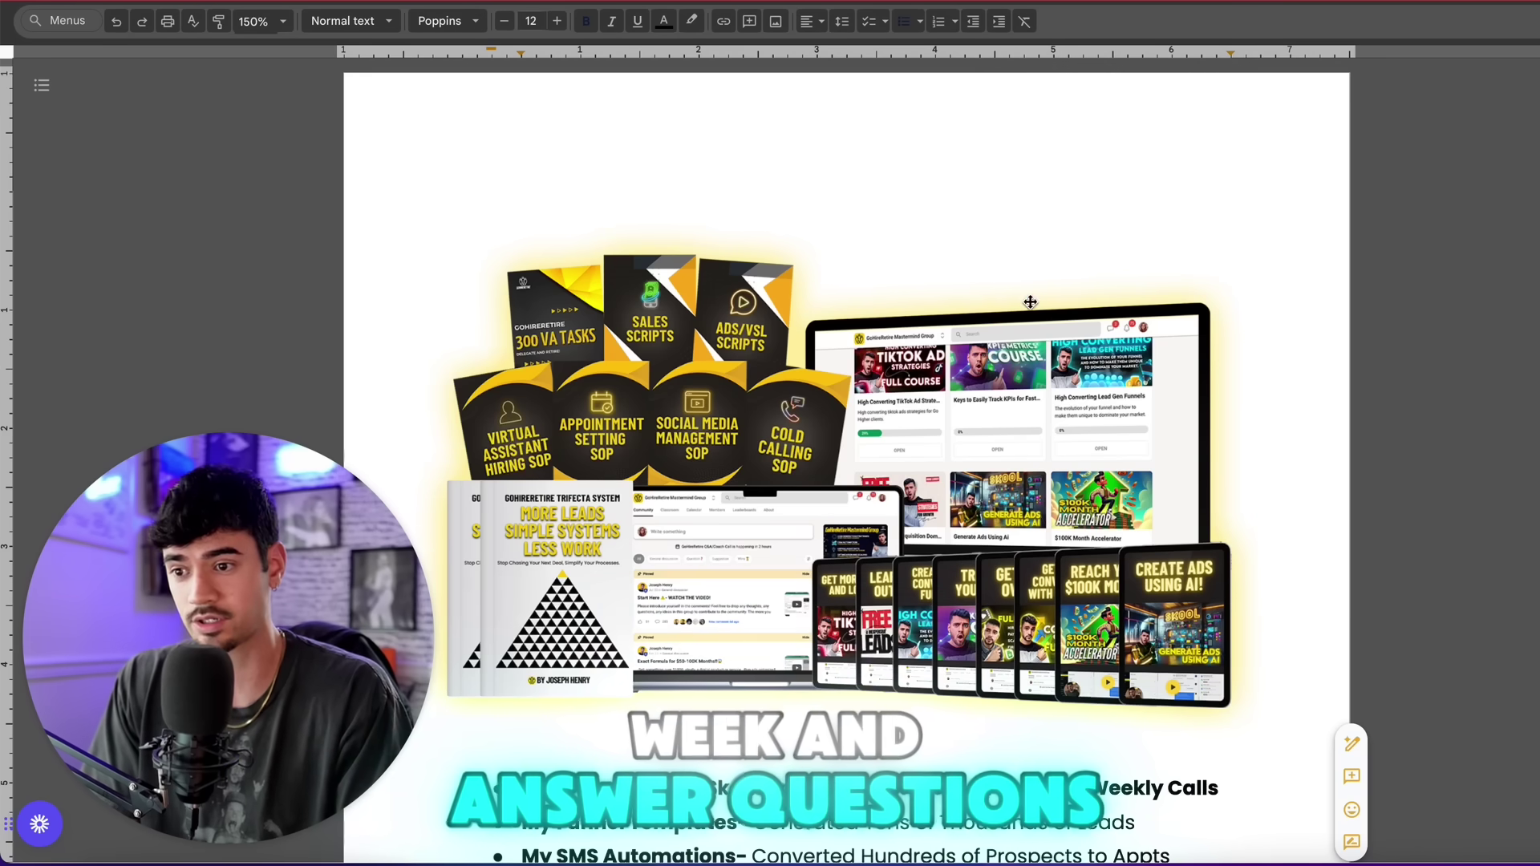
pyautogui.scroll(-3, 1030, 301)
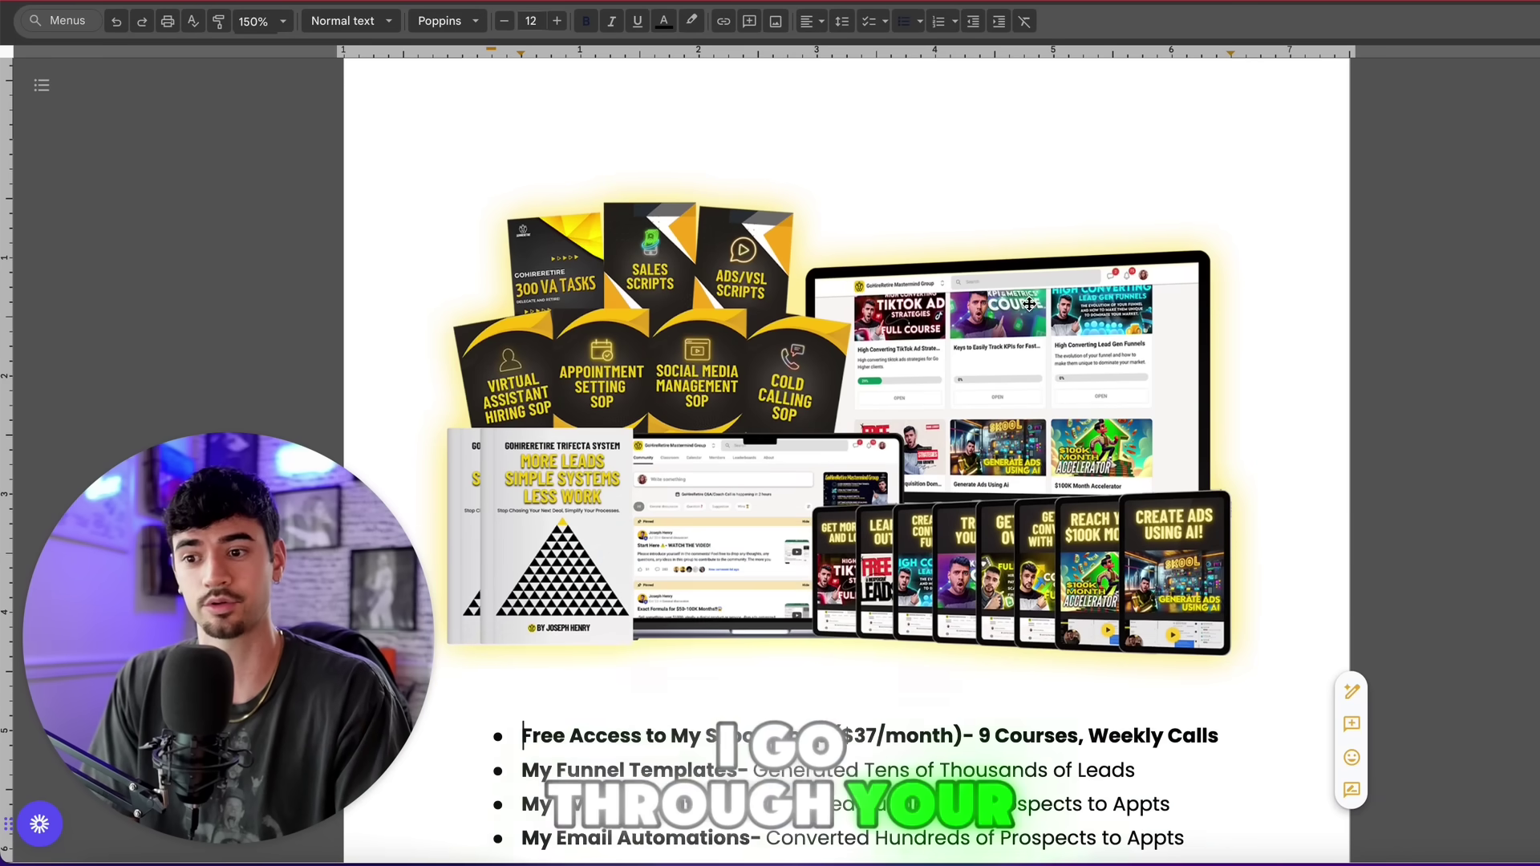
pyautogui.scroll(1, 919, 323)
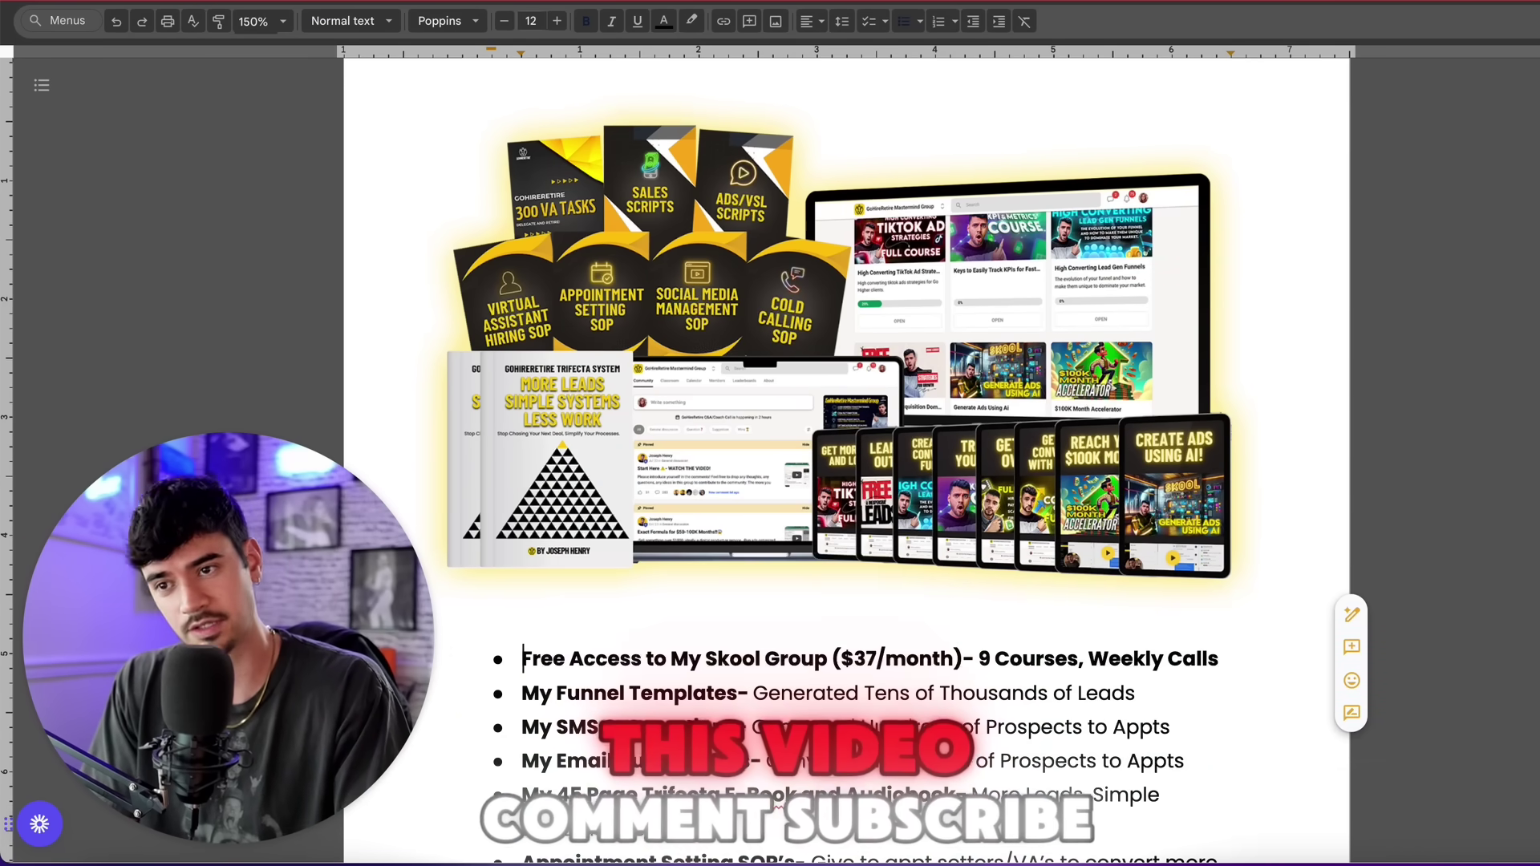